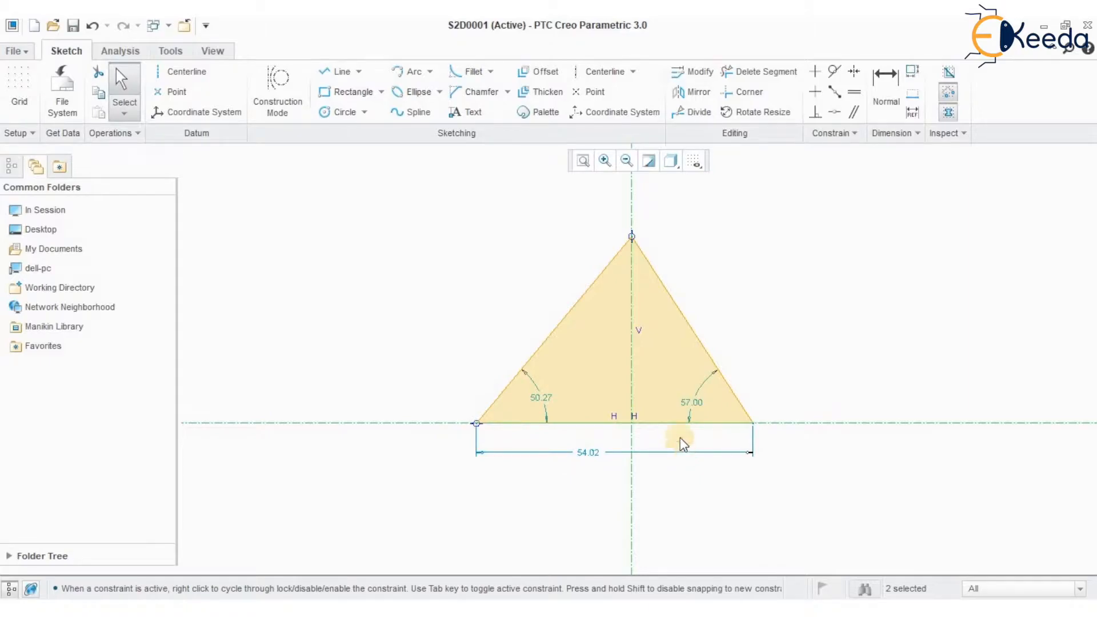
# Make the triangle's two base vertices symmetric about the vertical centerline
pyautogui.click(854, 71)
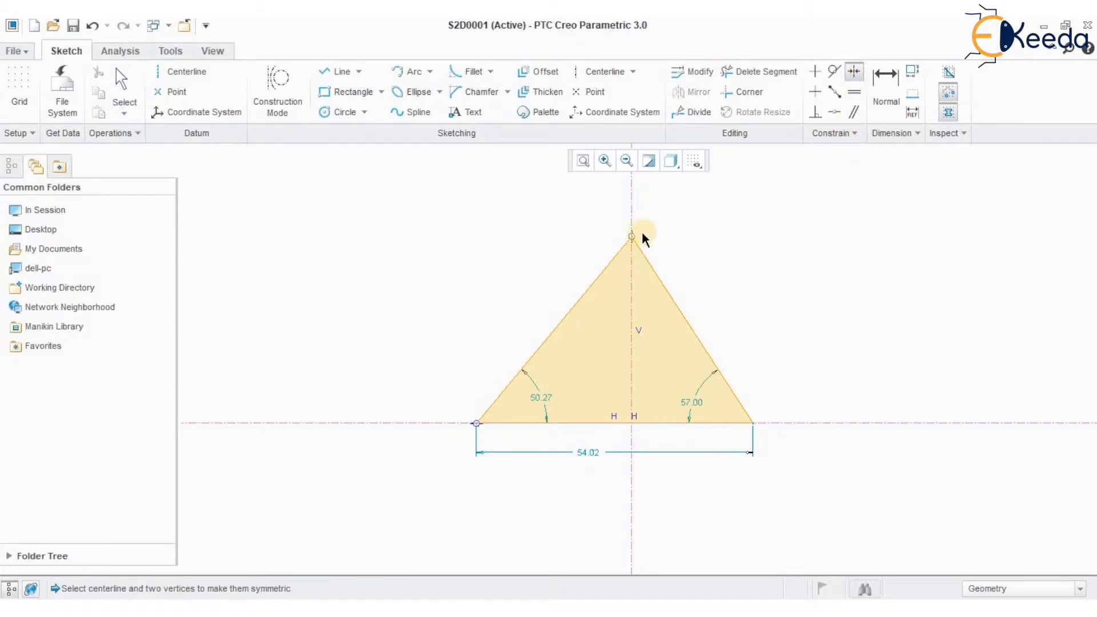
pyautogui.click(630, 213)
pyautogui.click(476, 423)
pyautogui.click(755, 423)
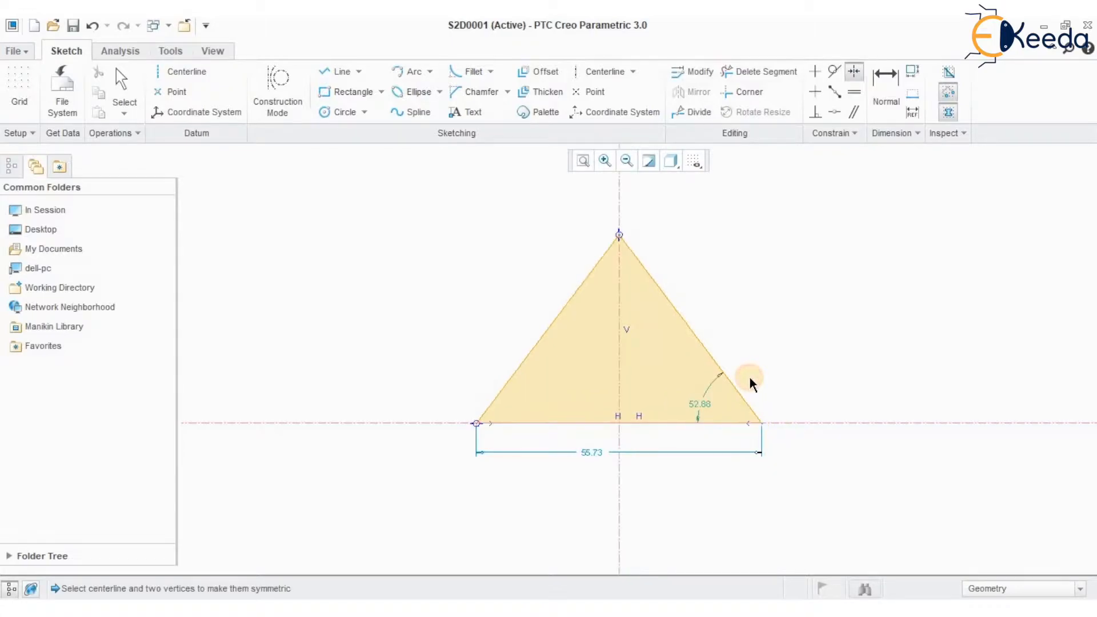
pyautogui.middleClick(760, 292)
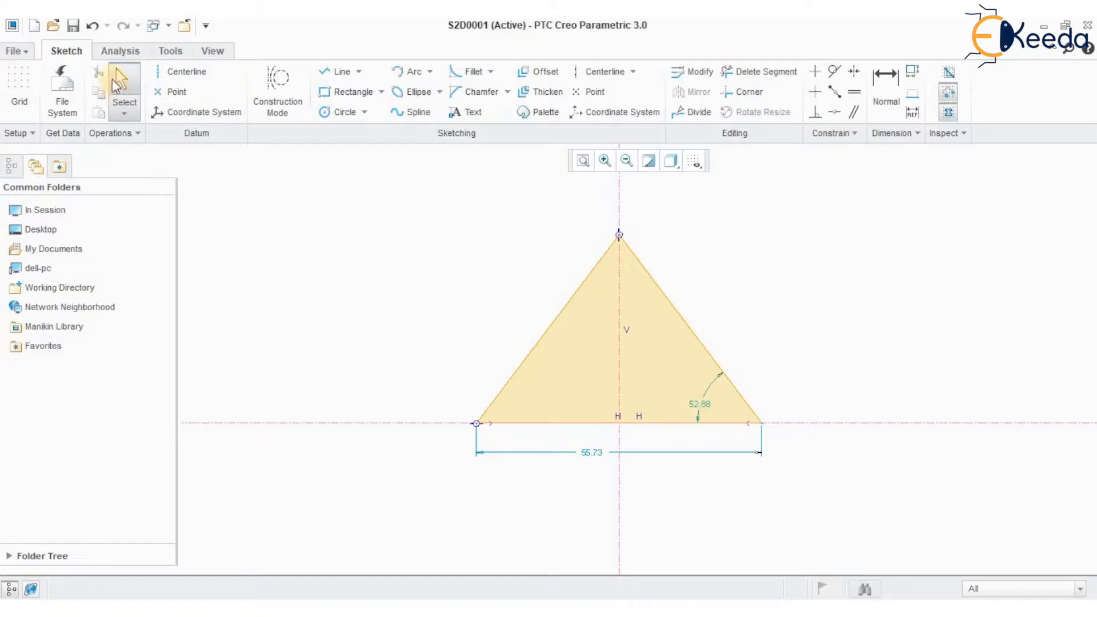
# Set the triangle's base angle to 60 degrees and its base length to 75
pyautogui.doubleClick(699, 405)
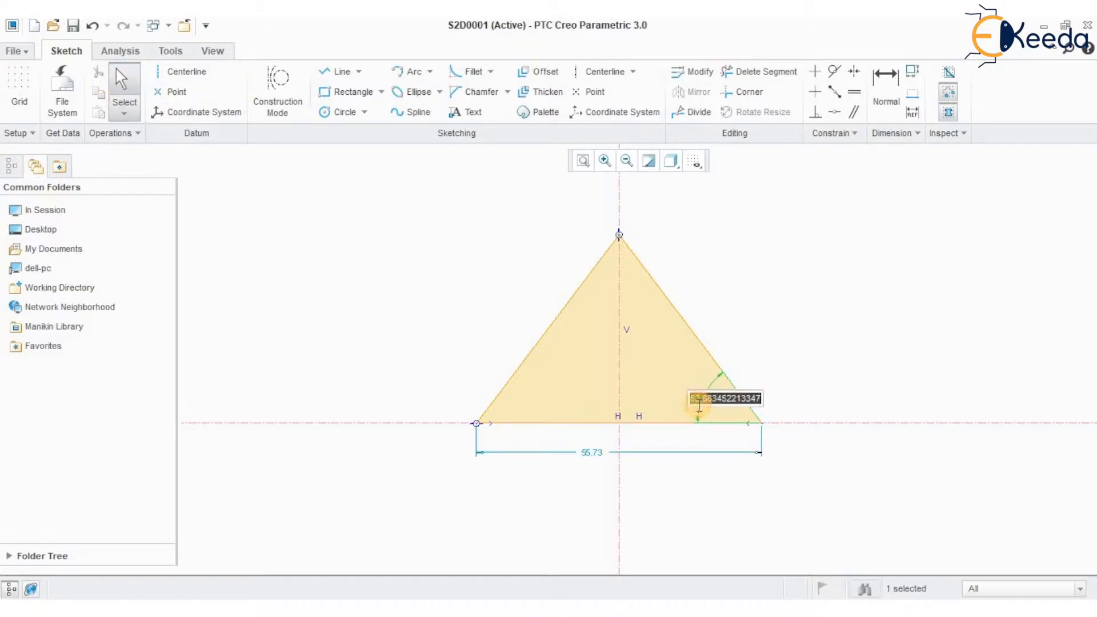
pyautogui.write('60')
pyautogui.press('Return')
pyautogui.doubleClick(602, 520)
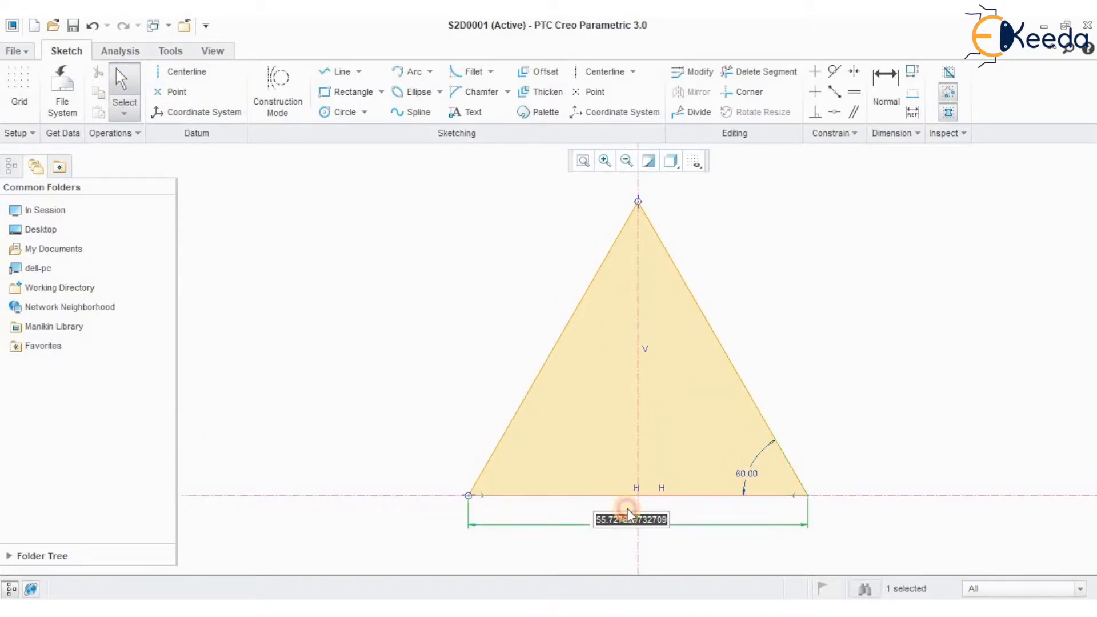
pyautogui.write('75')
pyautogui.press('Return')
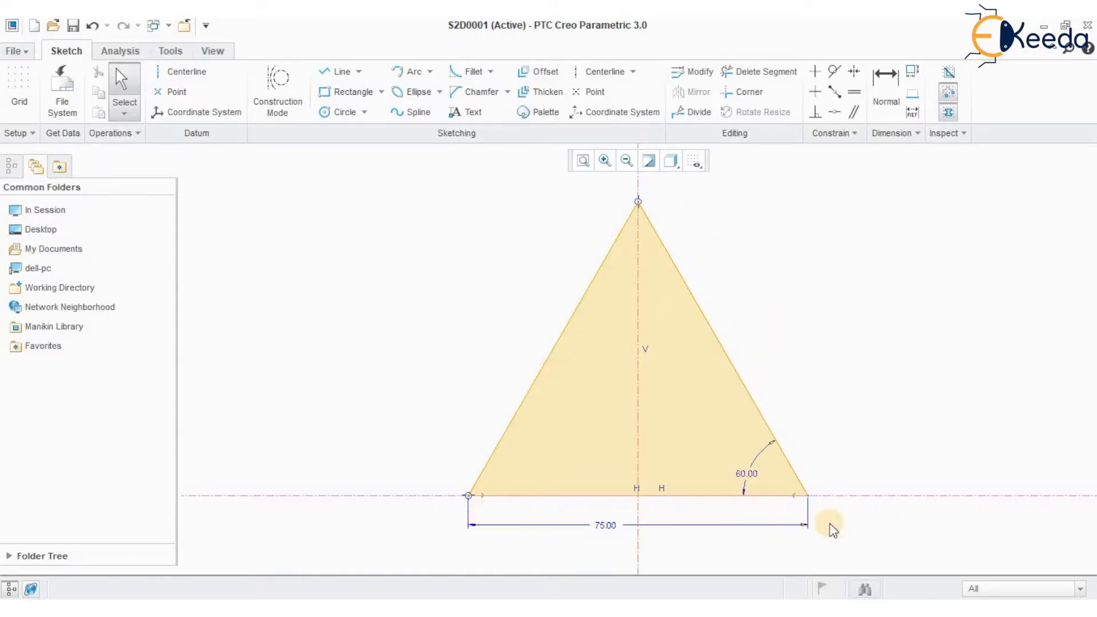
# Sketch a 3 Point circle through the three vertices of the triangle
pyautogui.click(365, 112)
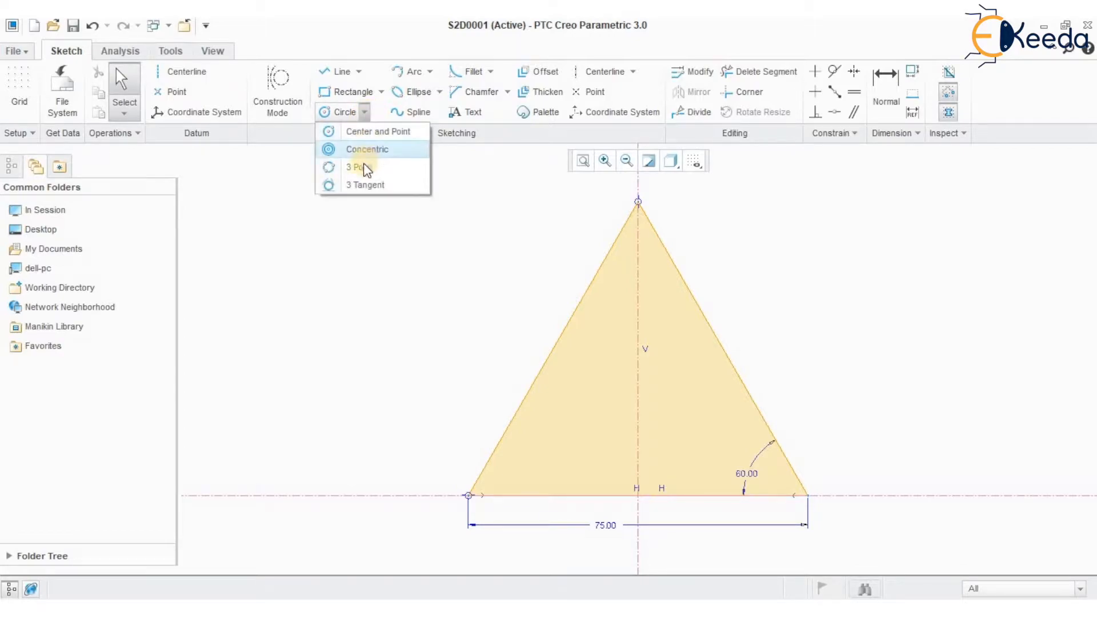
pyautogui.click(362, 167)
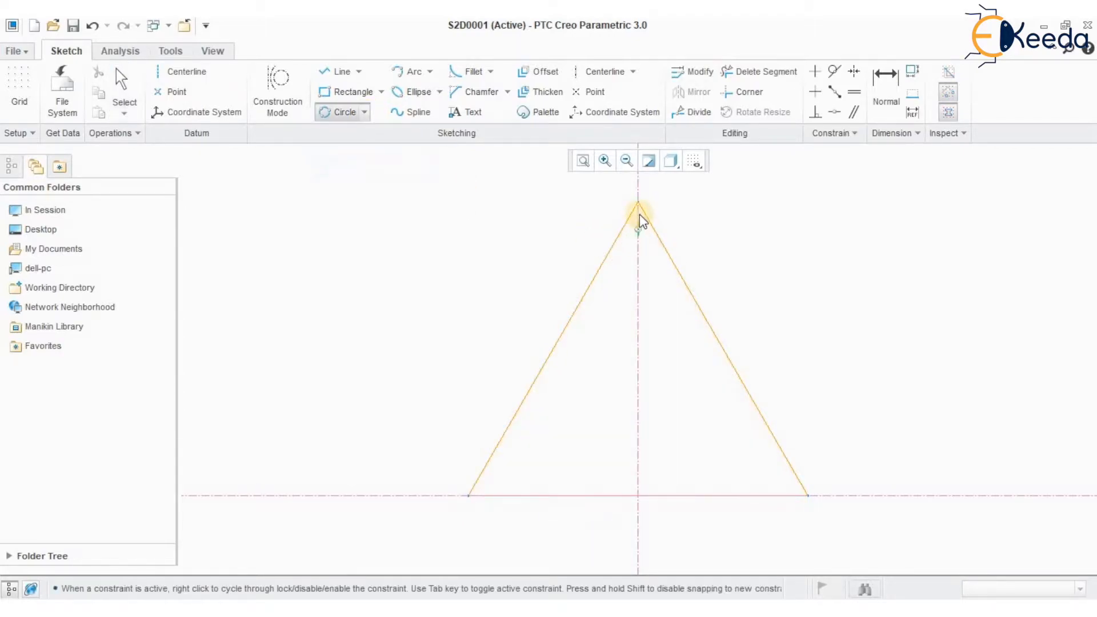
pyautogui.click(808, 496)
pyautogui.click(472, 495)
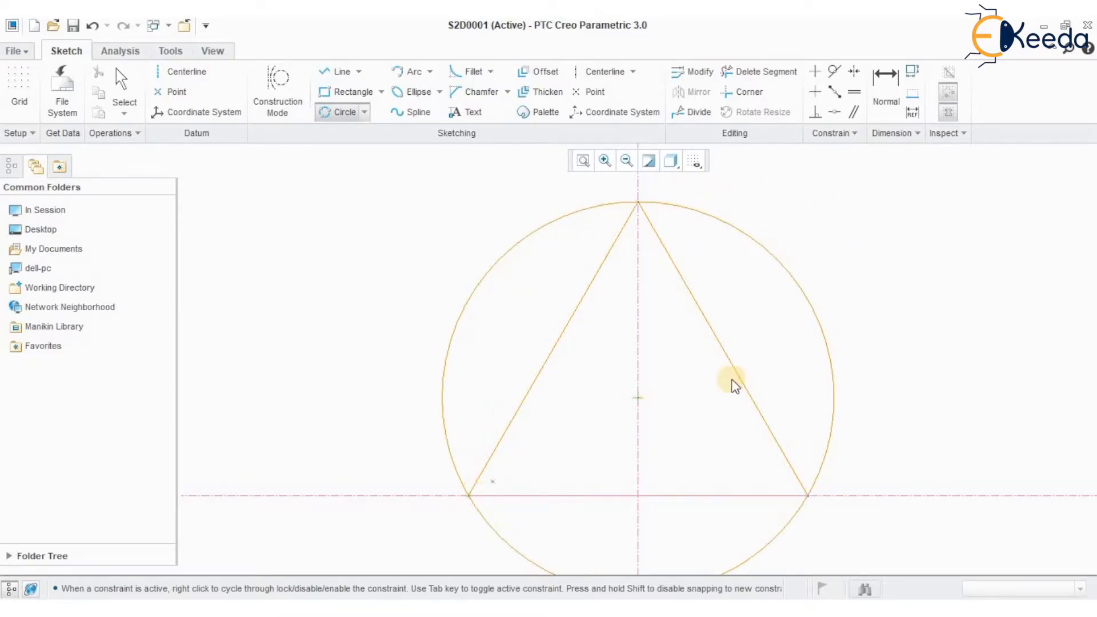
pyautogui.middleClick(650, 312)
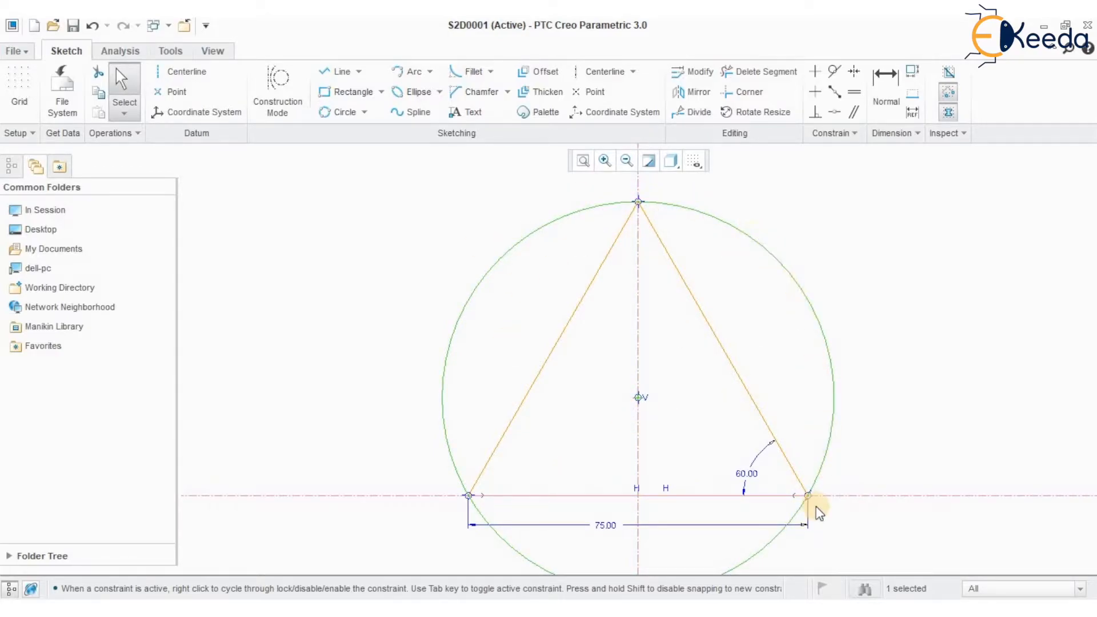
# Sketch a 3 Tangent circle inside the triangle, touching all three of its sides
pyautogui.click(364, 113)
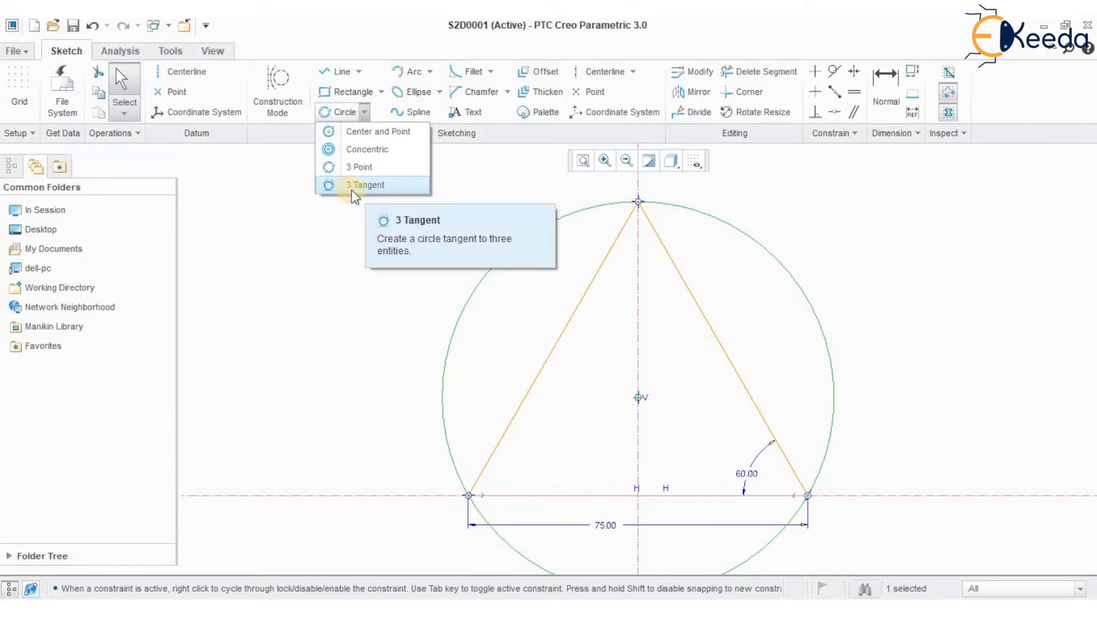
pyautogui.click(379, 186)
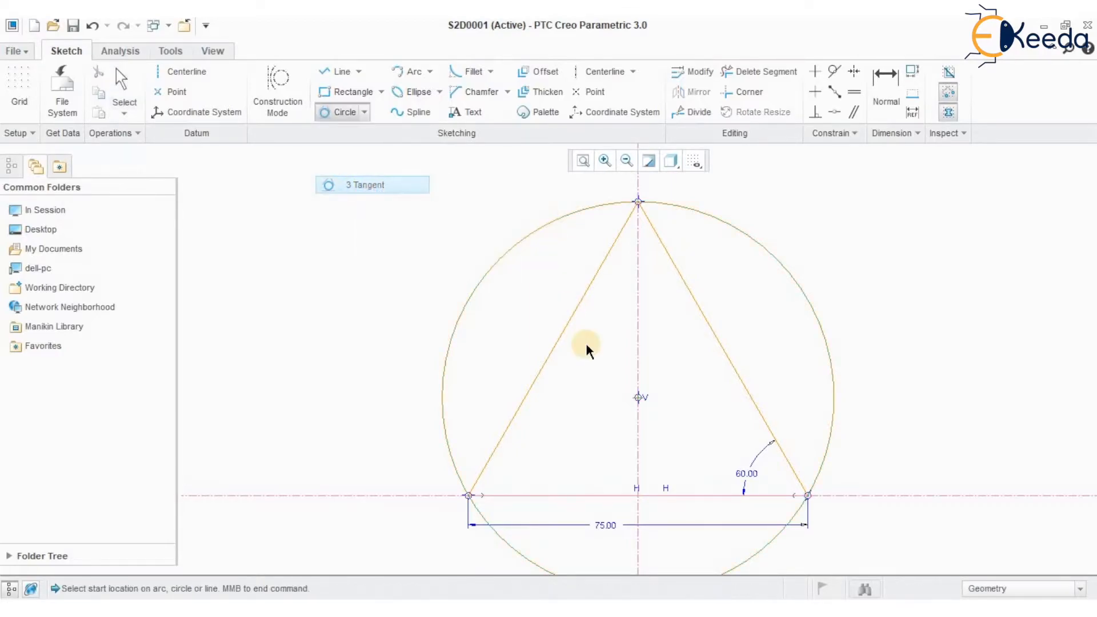
pyautogui.click(574, 313)
pyautogui.click(699, 311)
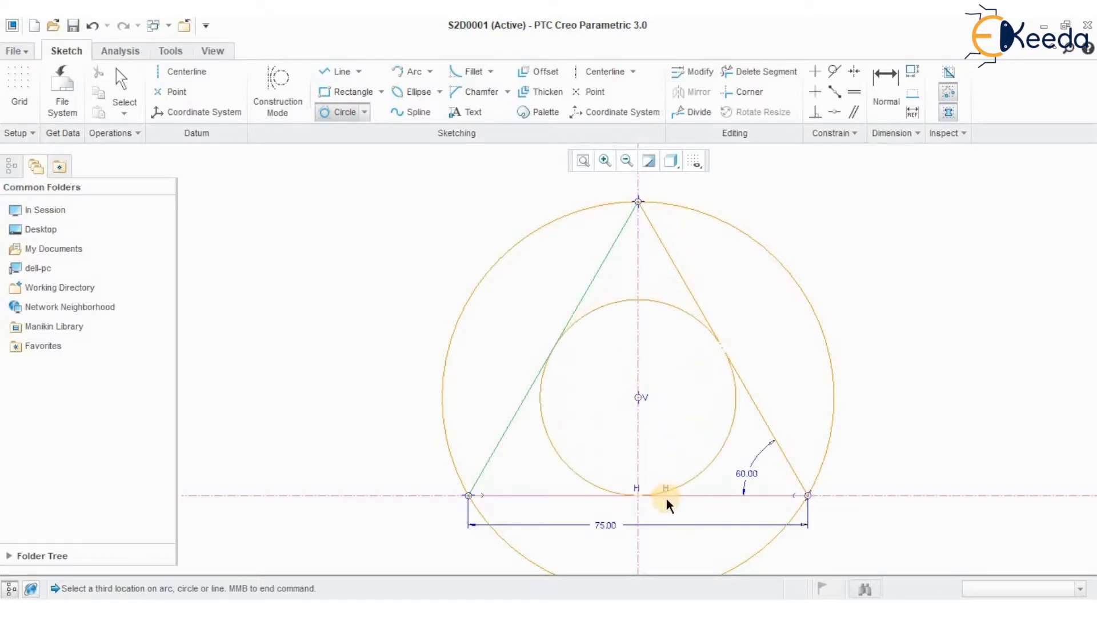
pyautogui.click(666, 496)
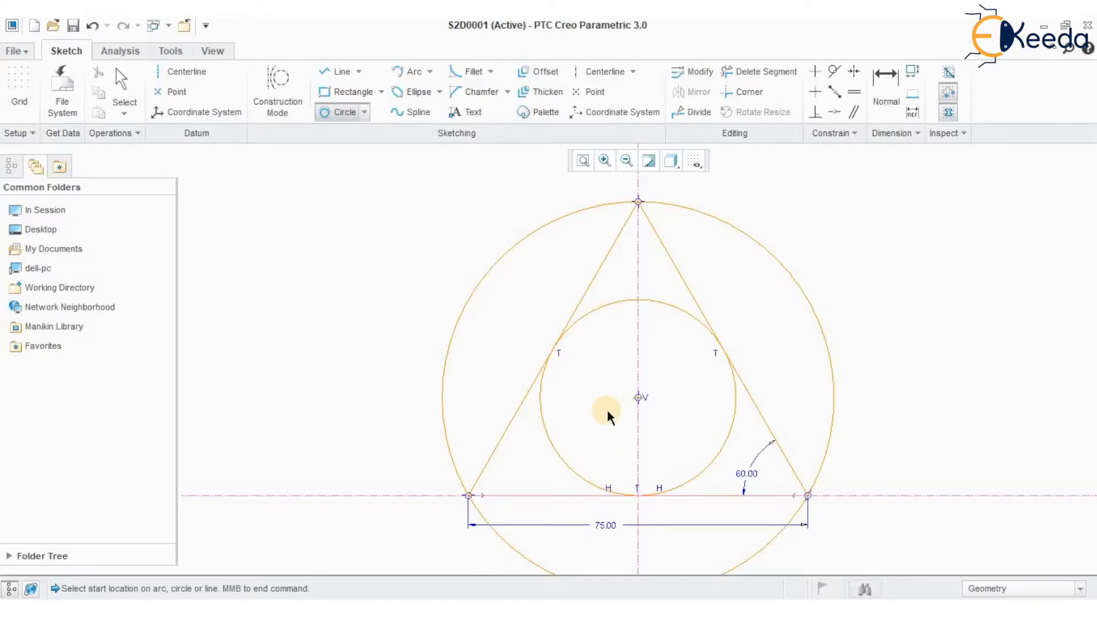
pyautogui.moveTo(614, 413)
pyautogui.mouseDown(button='middle')
pyautogui.moveTo(617, 388)
pyautogui.moveTo(599, 410)
pyautogui.mouseUp(button='middle')
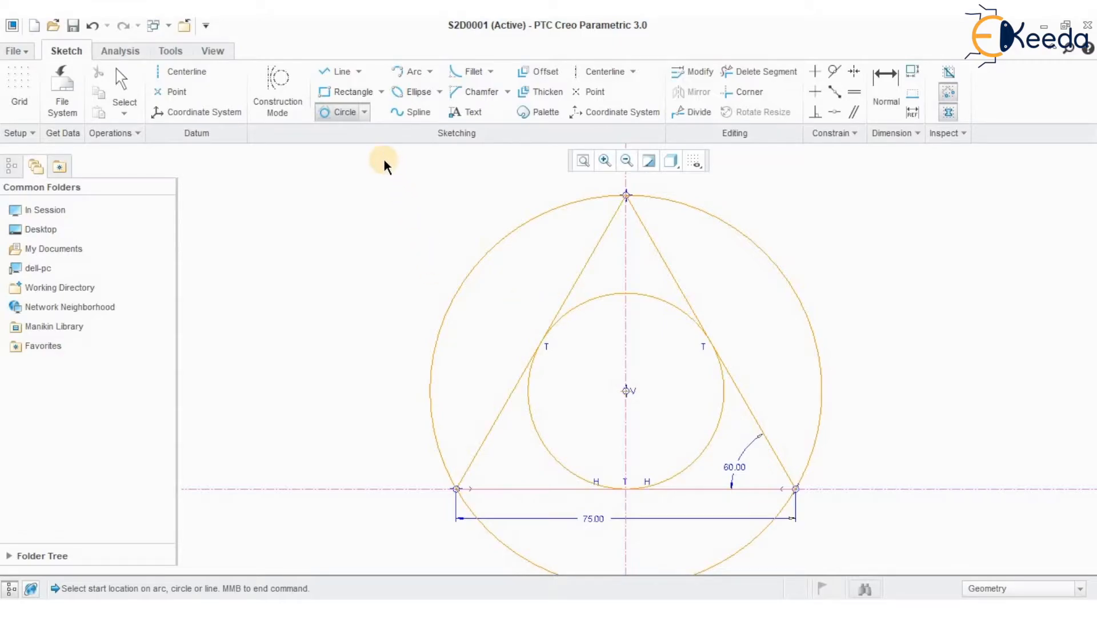
pyautogui.click(365, 113)
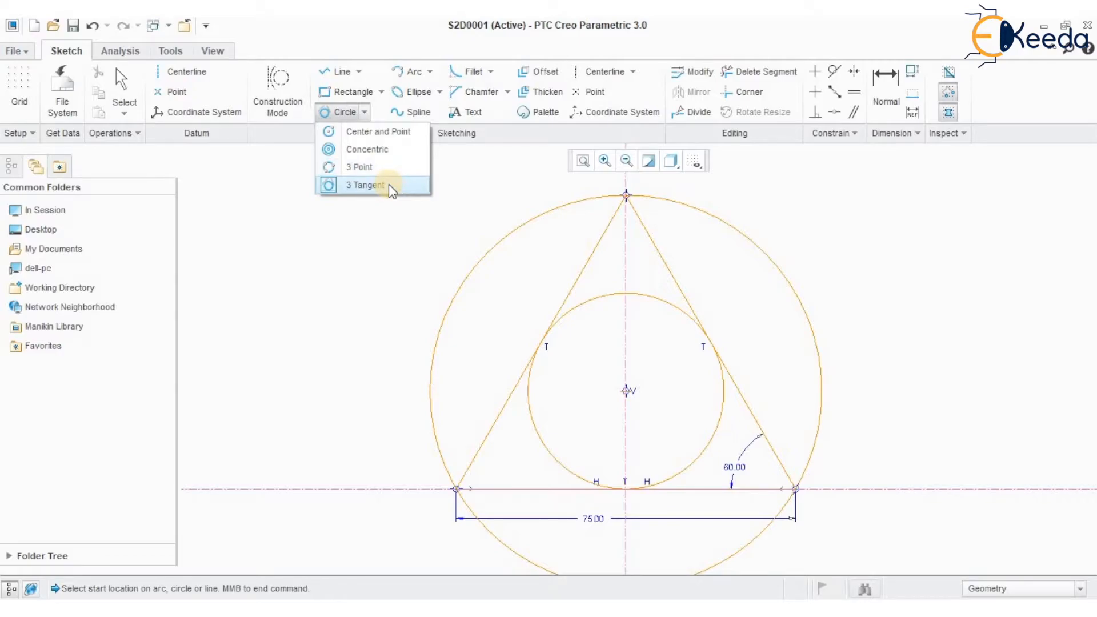
pyautogui.click(508, 201)
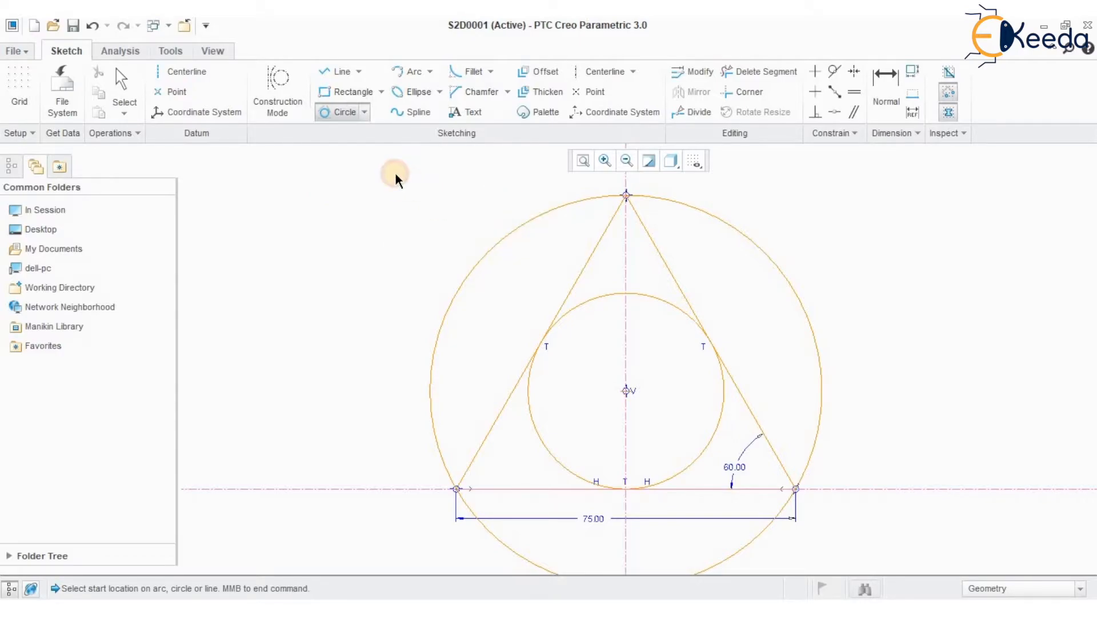
pyautogui.middleClick(782, 387)
# Delete the triangle, both circles and their dimensions, keeping only the two centerlines
pyautogui.moveTo(412, 181); pyautogui.dragTo(861, 566)
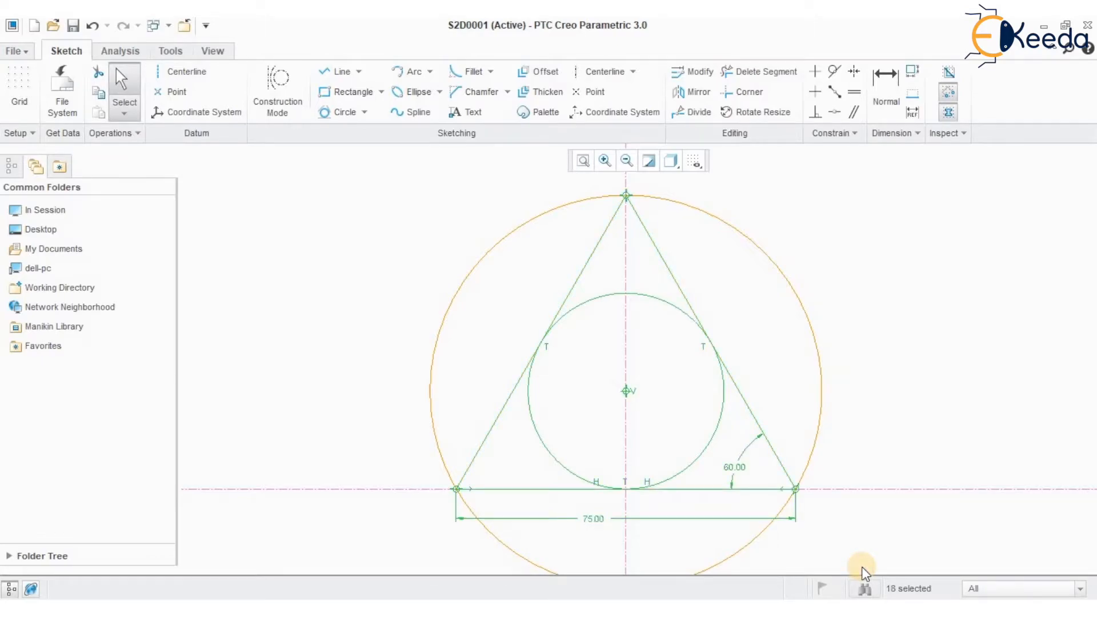
pyautogui.press('Delete')
pyautogui.click(529, 224)
pyautogui.press('Delete')
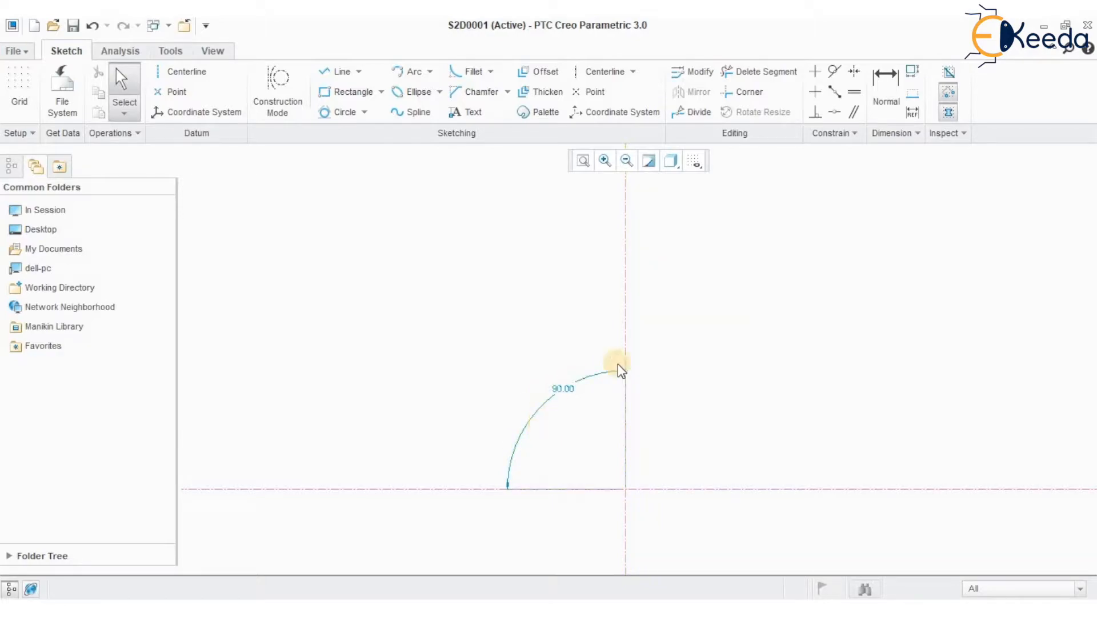
# Constrain the upright centerline as vertical and the other centerline as horizontal
pyautogui.click(815, 71)
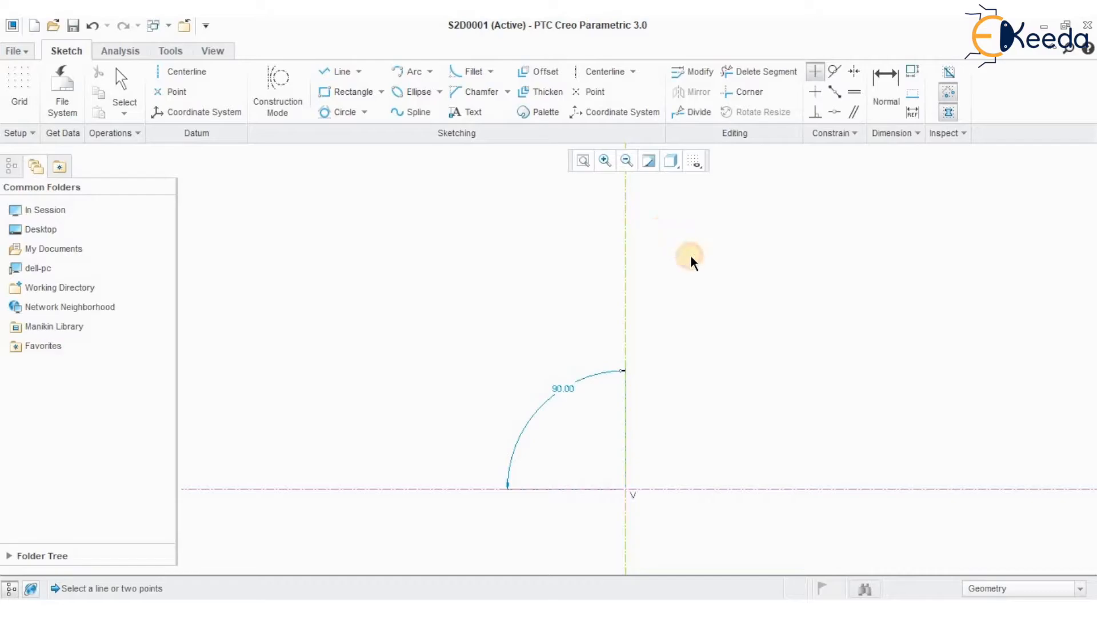
pyautogui.click(815, 91)
pyautogui.click(650, 488)
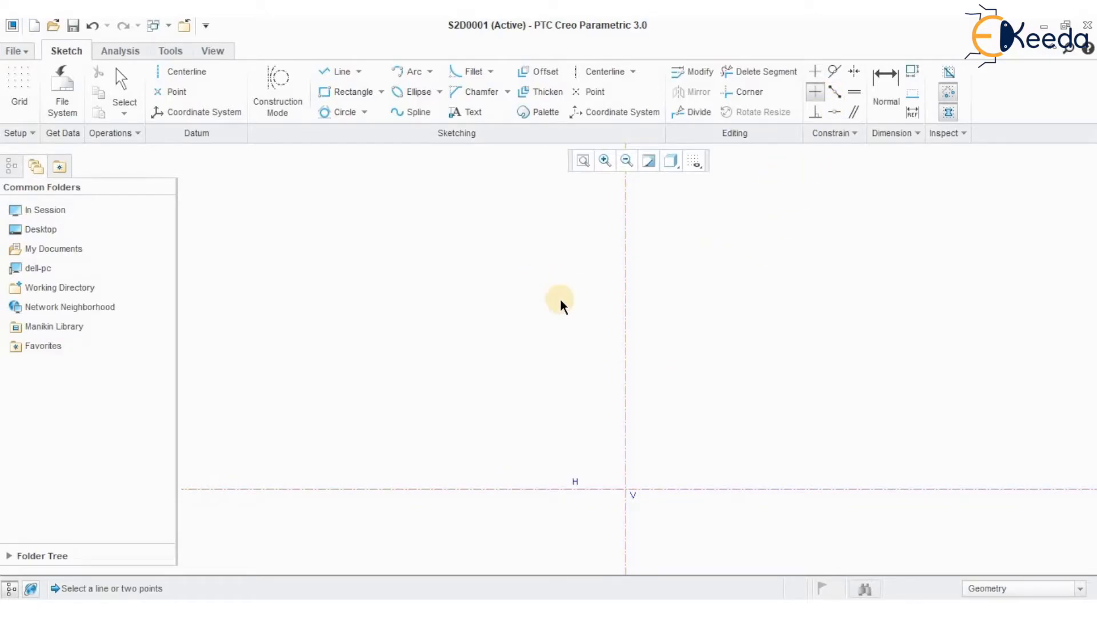
pyautogui.moveTo(620, 432); pyautogui.dragTo(591, 350, button='middle')
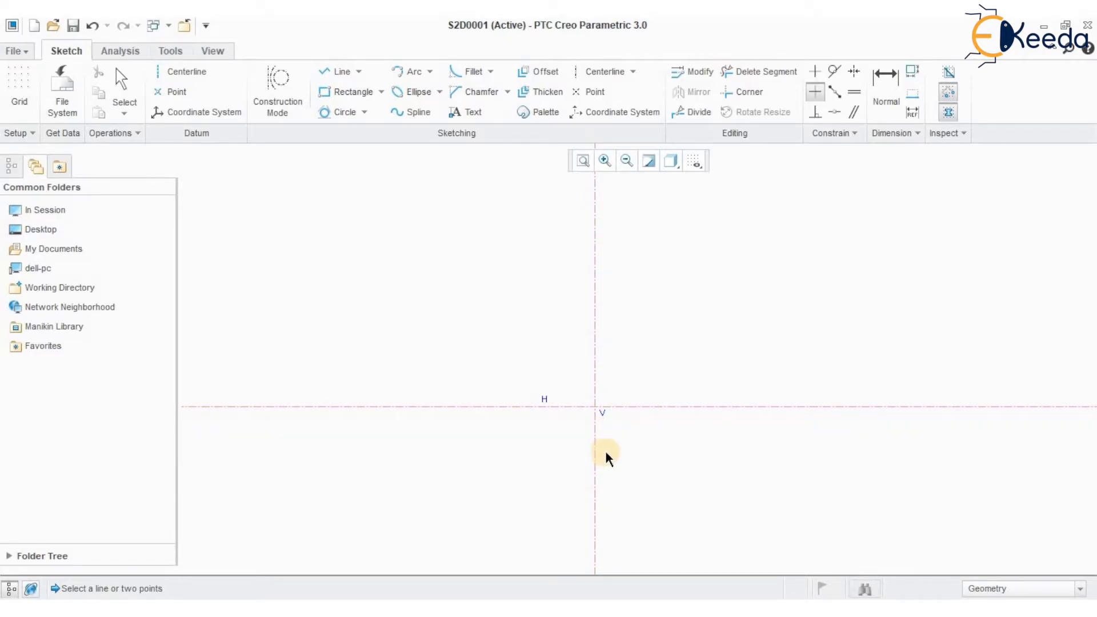
# Sketch a horizontal line about 67 long below the horizontal centerline and a vertical line upward from its right end
pyautogui.click(334, 71)
pyautogui.click(484, 476)
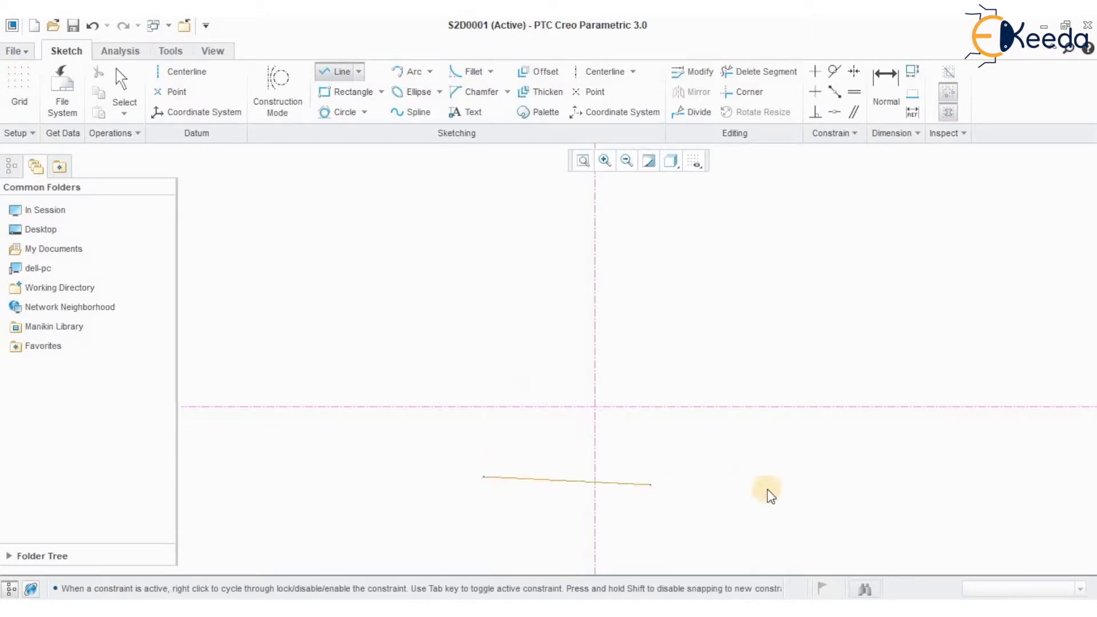
pyautogui.click(788, 477)
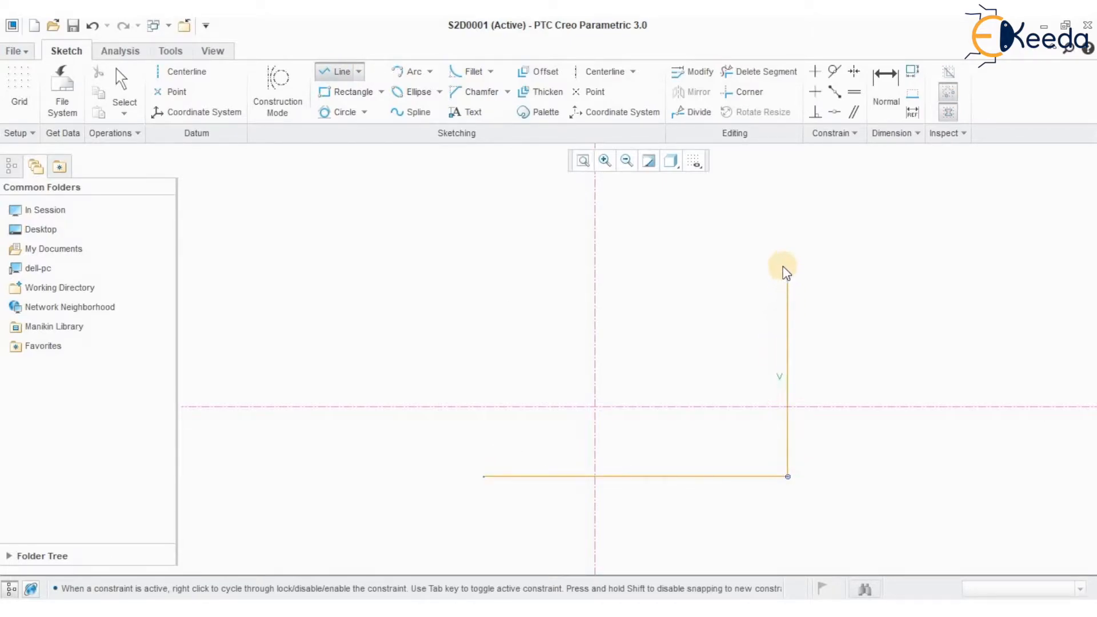
pyautogui.click(788, 263)
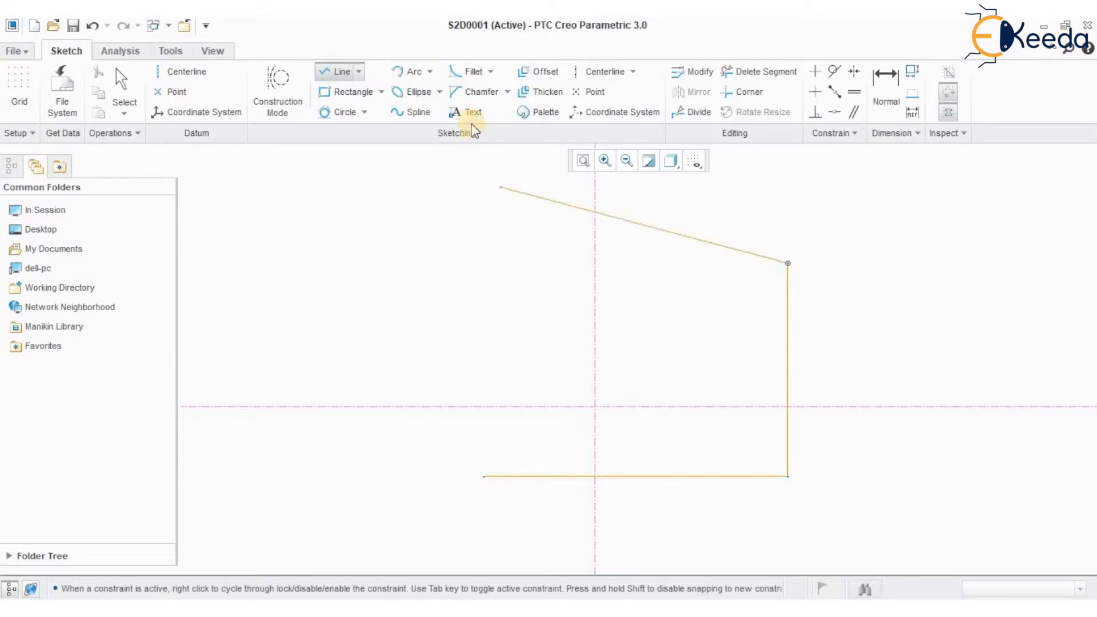
# Sketch a semicircular arc tangent to the vertical line's upper end, curving back toward the vertical centerline
pyautogui.click(428, 73)
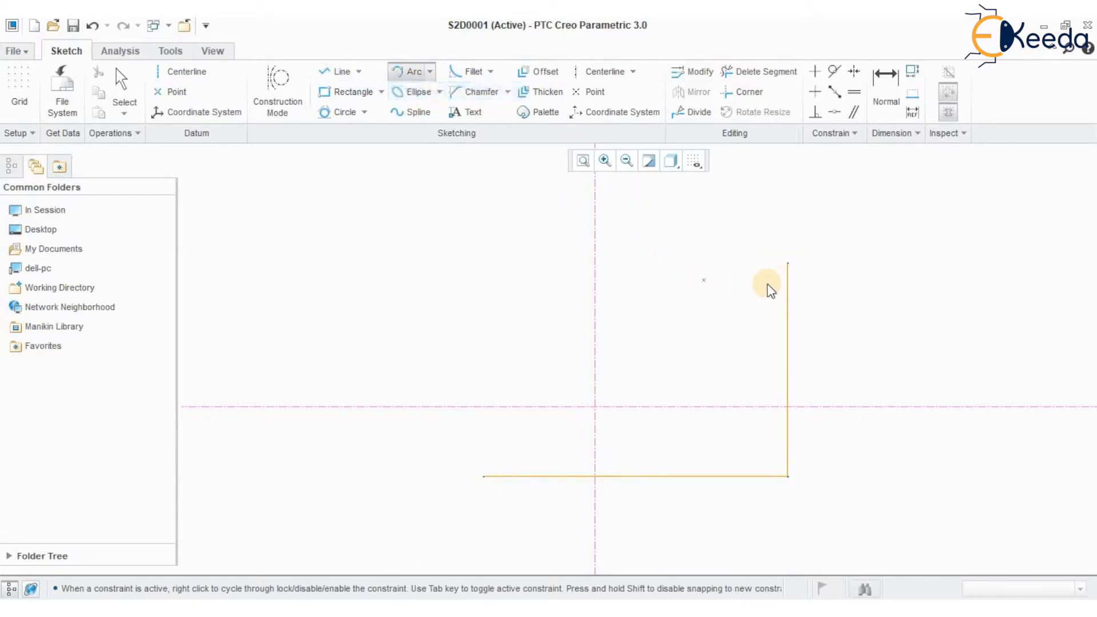
pyautogui.click(788, 265)
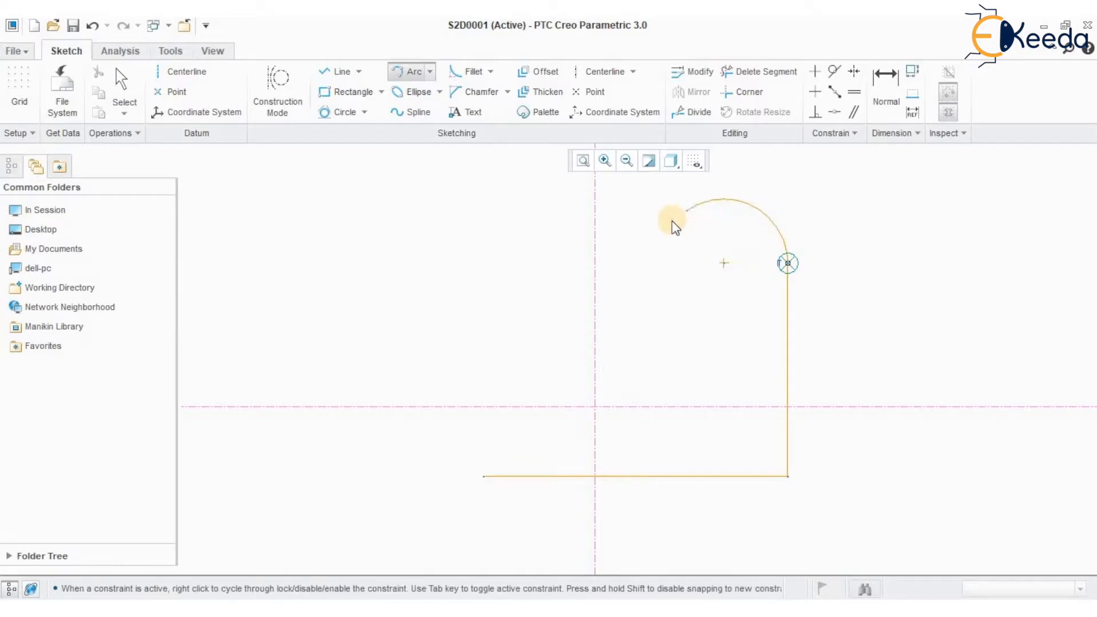
pyautogui.click(651, 263)
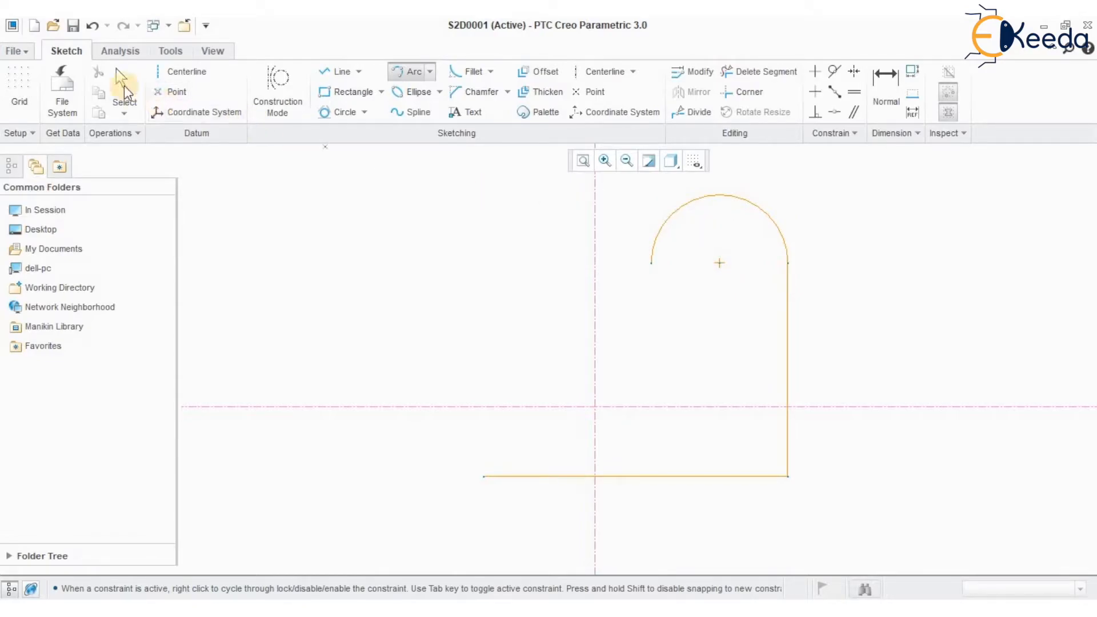
pyautogui.click(125, 85)
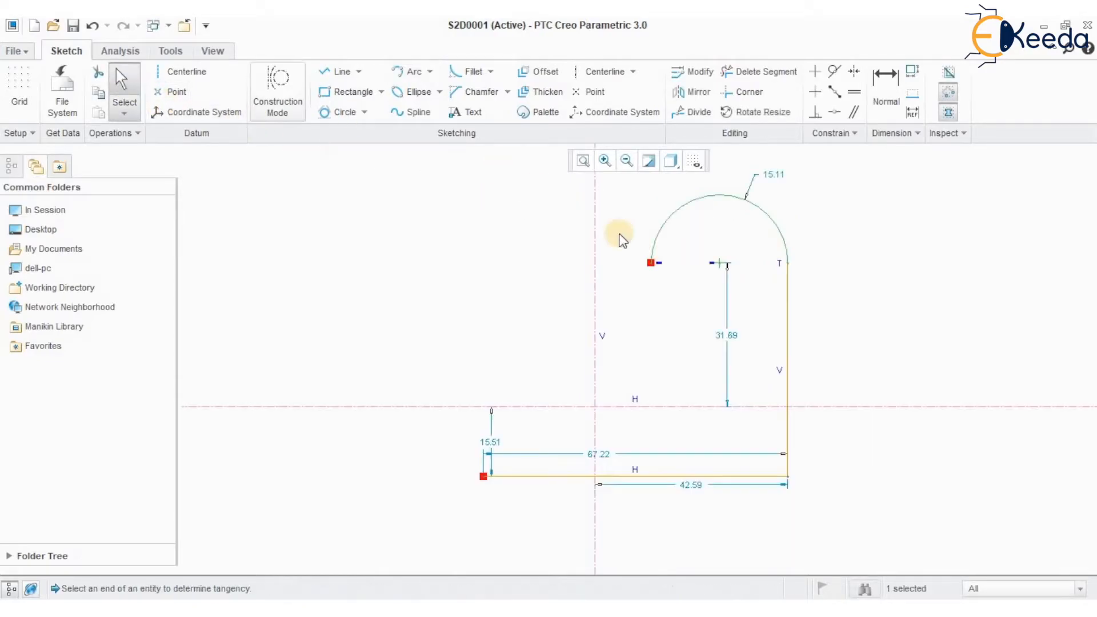
# Set the upper arc's radius to 15 and move the horizontal line's length dimension below the sketch
pyautogui.doubleClick(770, 172)
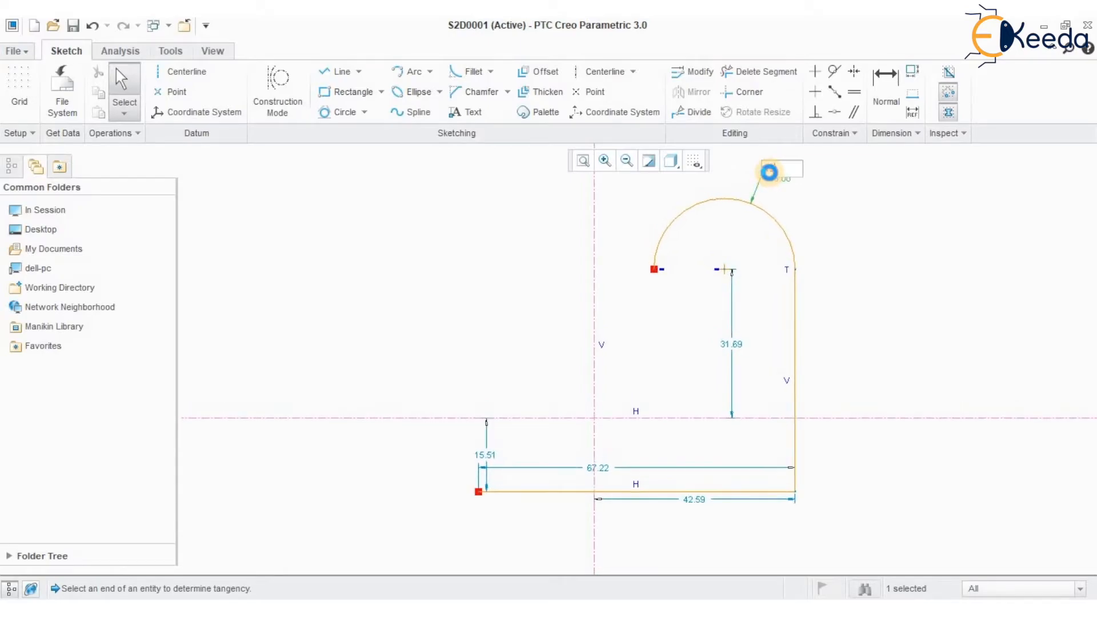
pyautogui.click(604, 487)
pyautogui.moveTo(605, 487); pyautogui.dragTo(612, 549)
pyautogui.click(472, 510)
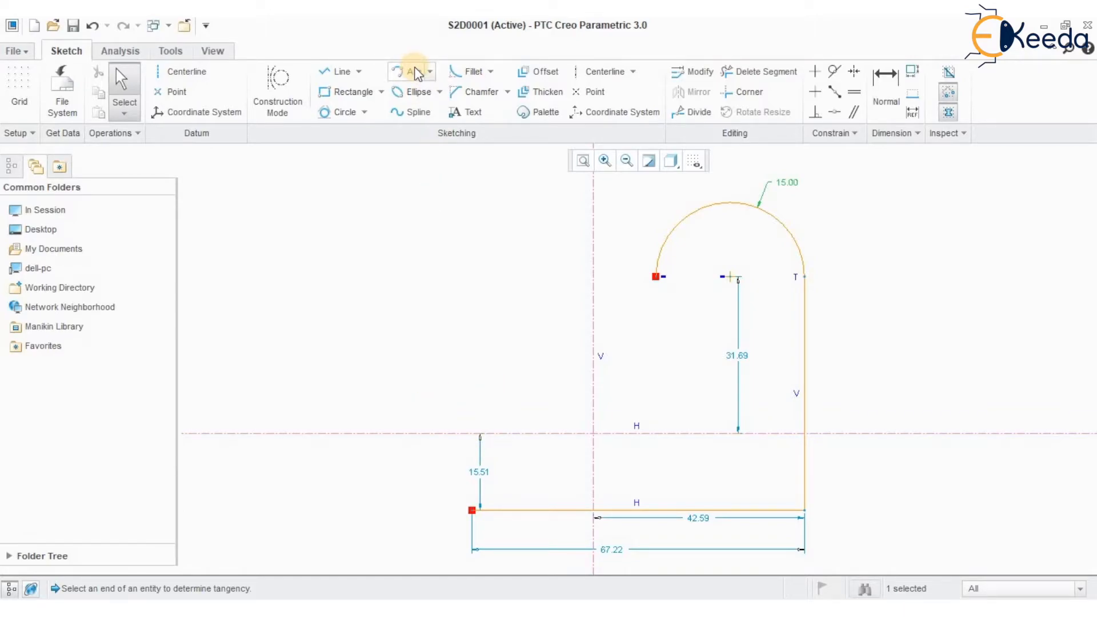
# Sketch a semicircular arc of about 12 radius tangent to the horizontal line's left end, bulging outward to the left
pyautogui.click(414, 72)
pyautogui.click(473, 510)
pyautogui.click(474, 391)
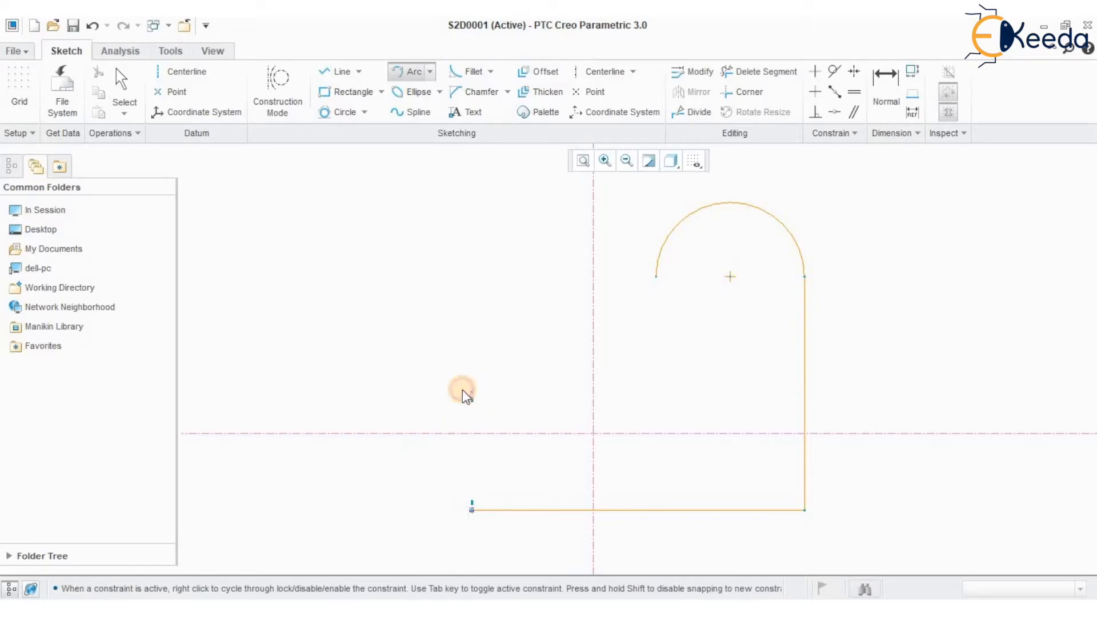
pyautogui.click(436, 402)
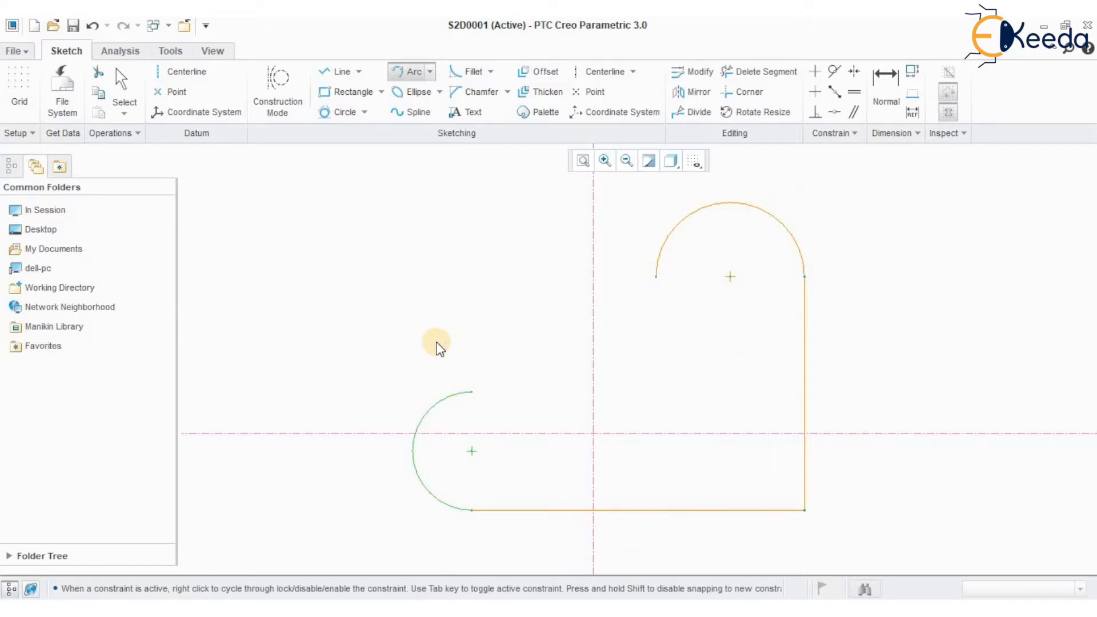
pyautogui.middleClick(514, 330)
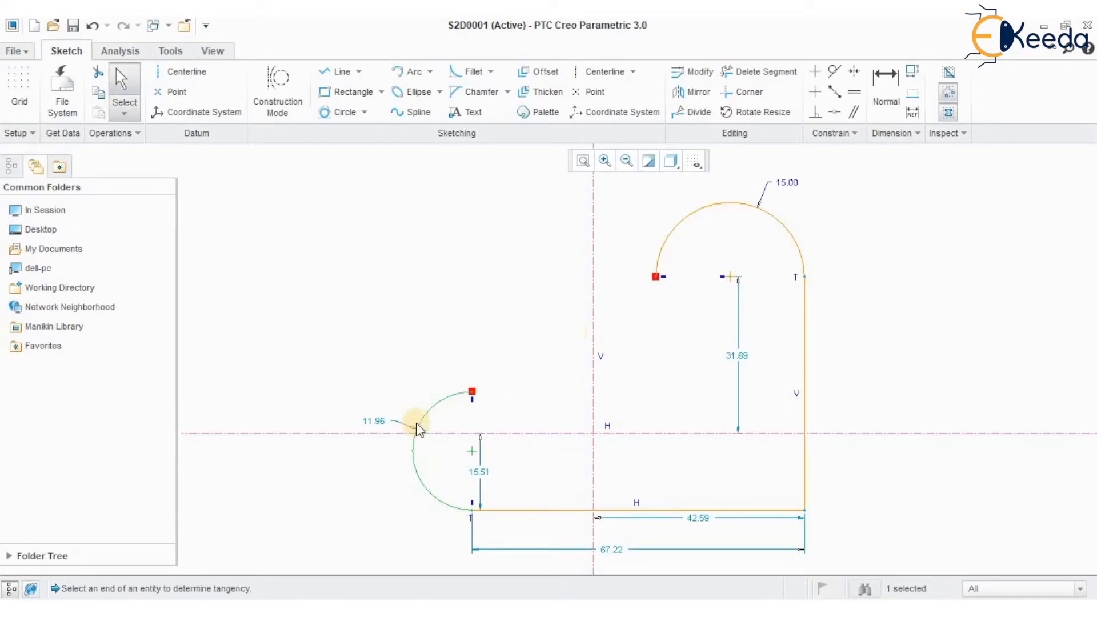
# Apply an Equal constraint between the upper arc and the left arc so their radii match
pyautogui.click(854, 91)
pyautogui.click(719, 204)
pyautogui.click(421, 416)
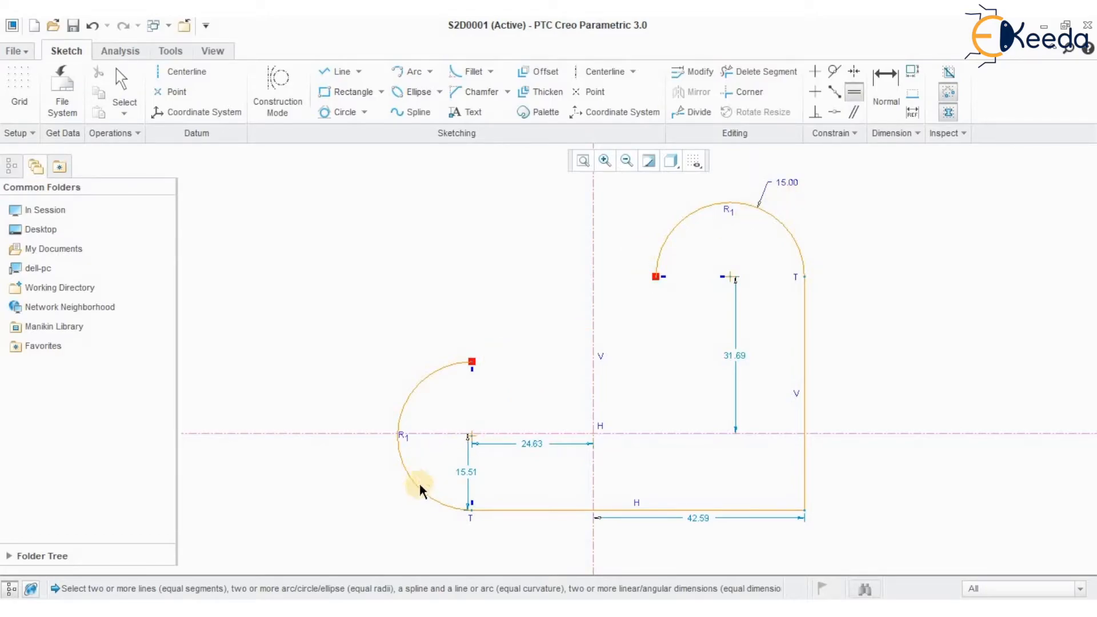
# Close the profile with a horizontal line from the left arc's upper end and a vertical line up to the upper arc's free end
pyautogui.click(339, 71)
pyautogui.click(472, 362)
pyautogui.click(655, 362)
pyautogui.click(655, 277)
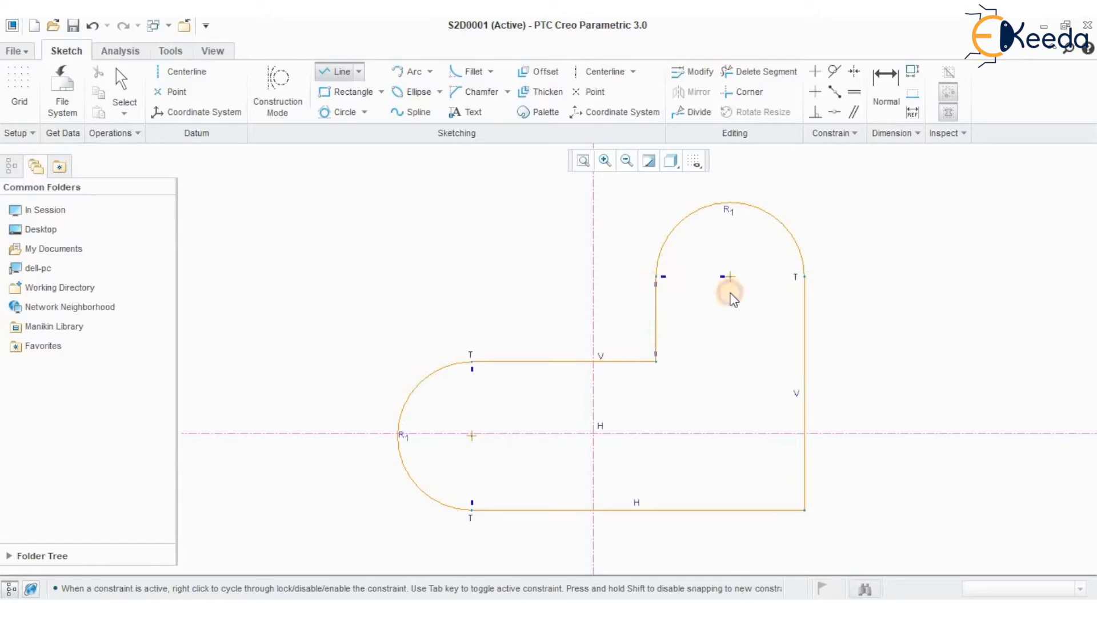
pyautogui.click(121, 80)
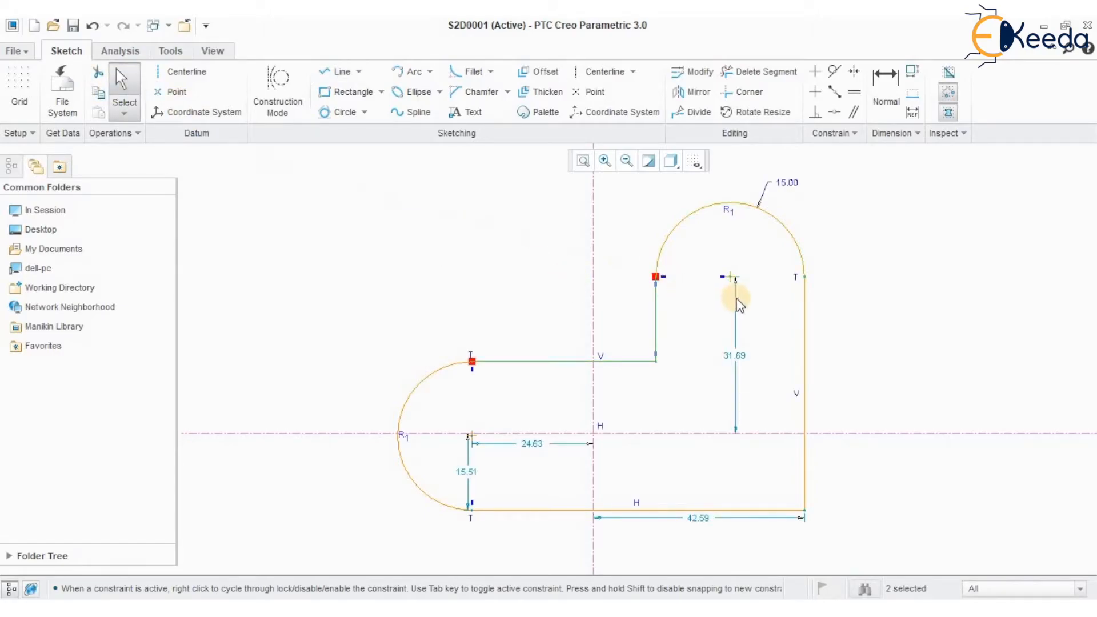
pyautogui.click(768, 313)
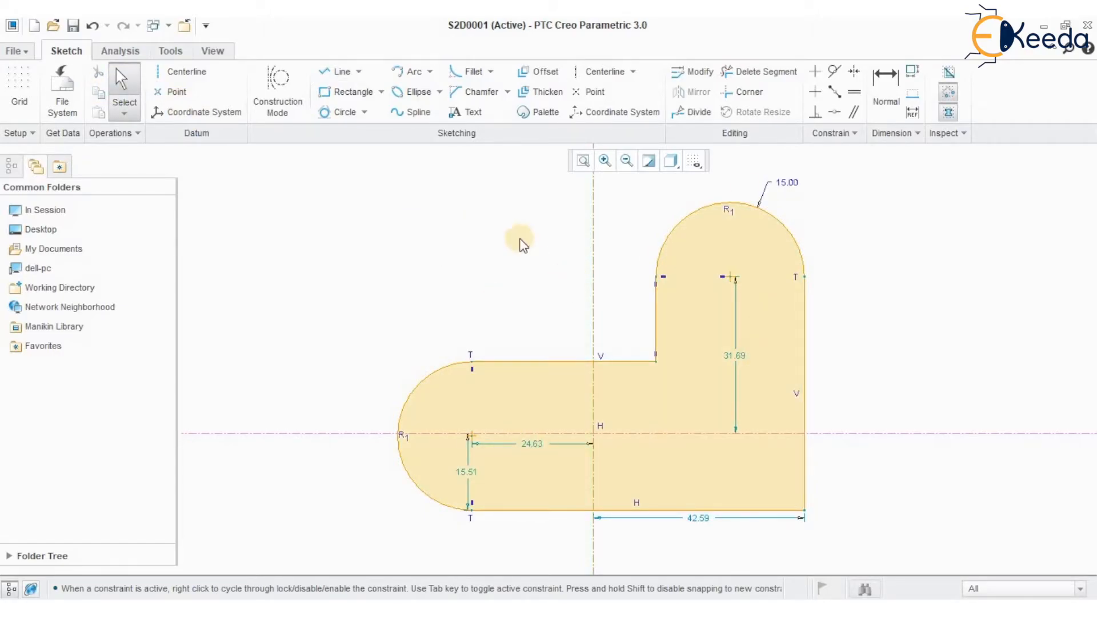
# Move the two horizontal dimensions below the profile and the two vertical dimensions outside its right and left sides
pyautogui.moveTo(699, 539); pyautogui.dragTo(697, 558)
pyautogui.moveTo(737, 369)
pyautogui.mouseDown()
pyautogui.moveTo(781, 358)
pyautogui.moveTo(836, 364)
pyautogui.mouseUp()
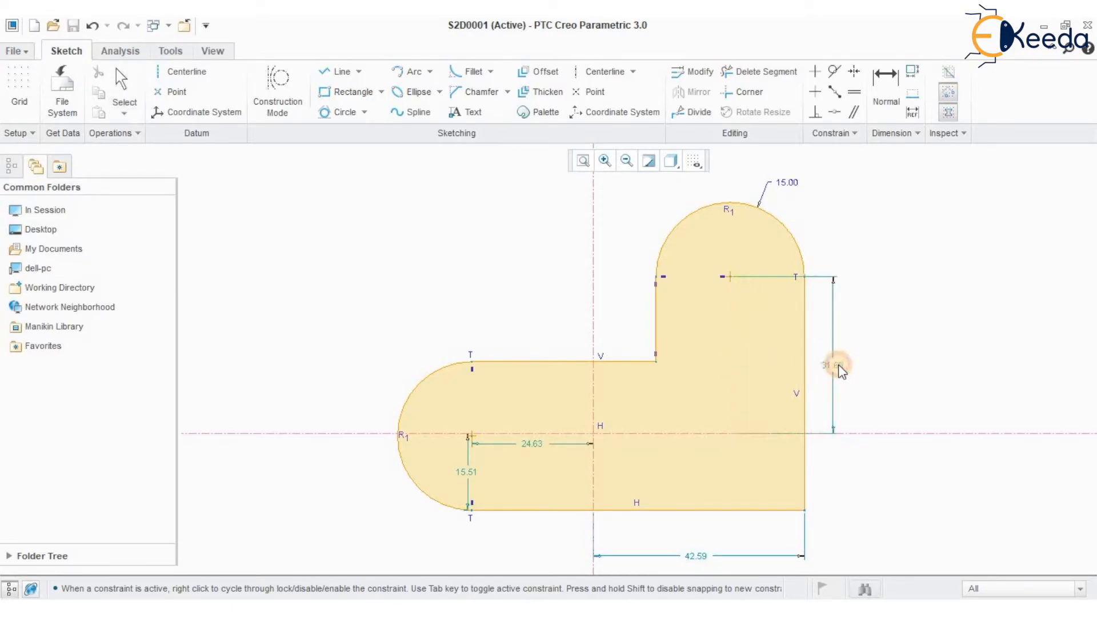
pyautogui.moveTo(531, 445); pyautogui.dragTo(526, 547)
pyautogui.moveTo(465, 473); pyautogui.dragTo(317, 474)
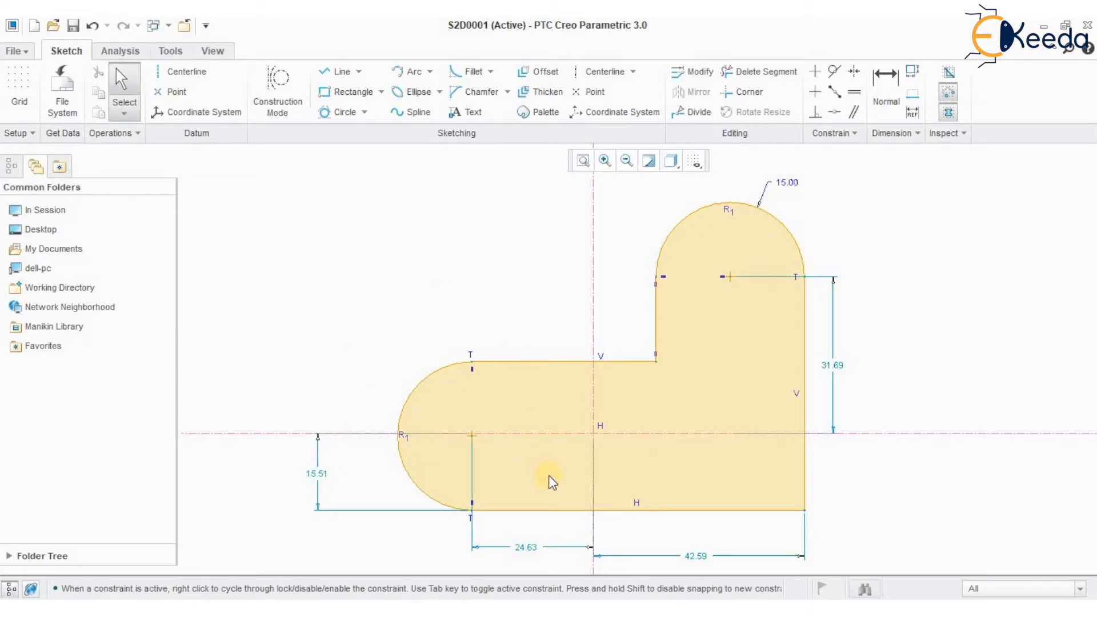
# Make the endpoints of the lower horizontal line symmetric about the vertical centerline
pyautogui.click(851, 76)
pyautogui.click(592, 305)
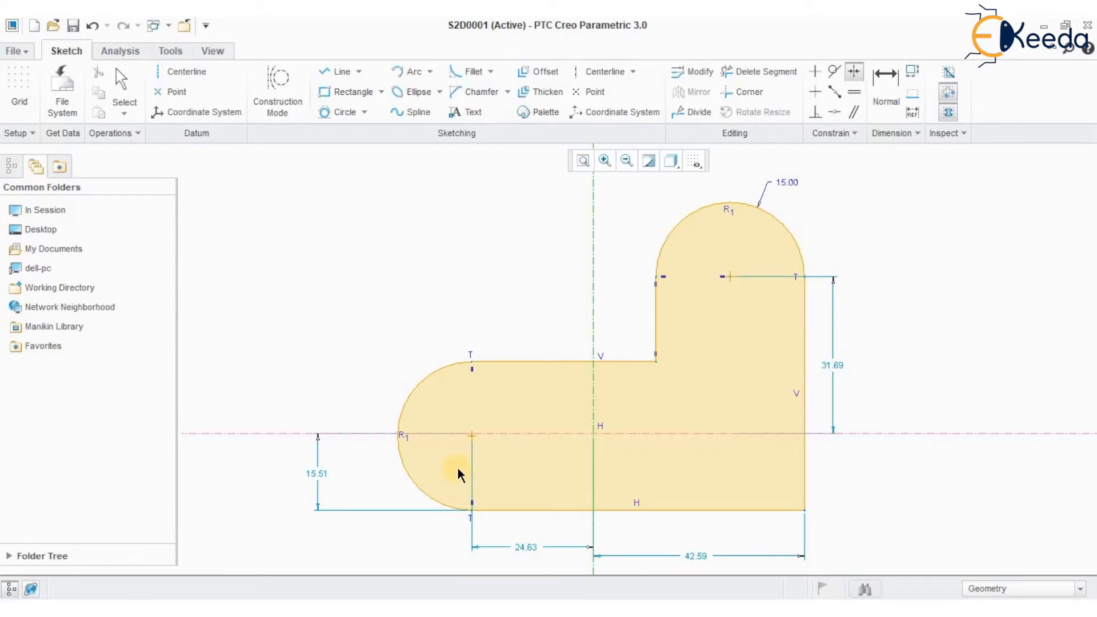
pyautogui.click(471, 508)
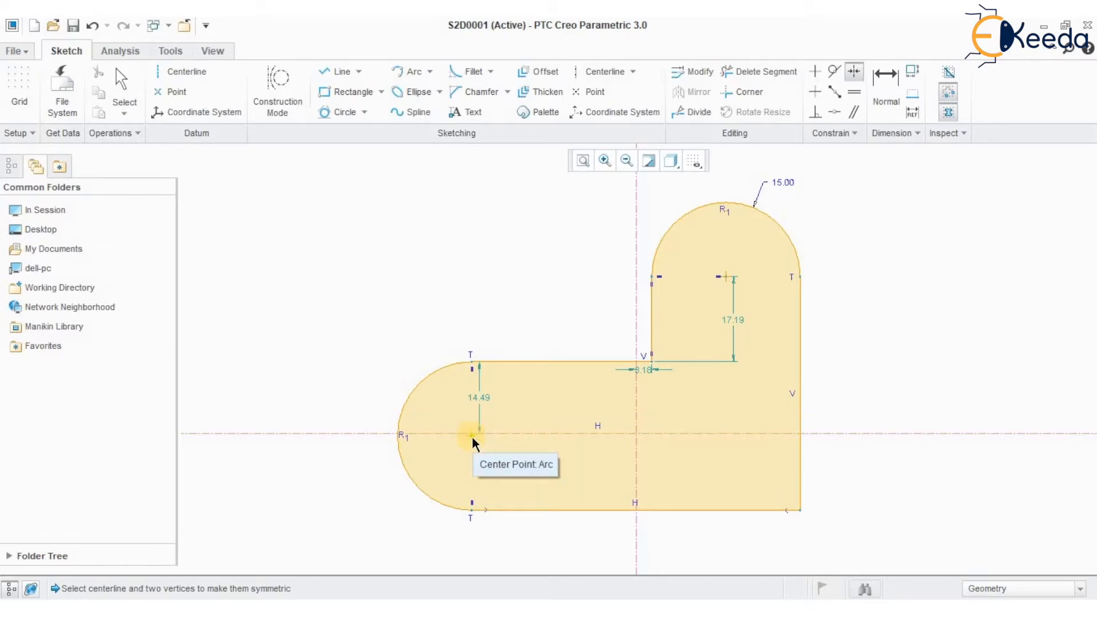
# Apply a Coincident constraint to place the left arc's center on the horizontal centerline
pyautogui.moveTo(440, 472)
pyautogui.keyDown('ctrl'); pyautogui.mouseDown(button='middle')
pyautogui.moveTo(388, 578)
pyautogui.moveTo(445, 523)
pyautogui.mouseUp(button='middle'); pyautogui.keyUp('ctrl')
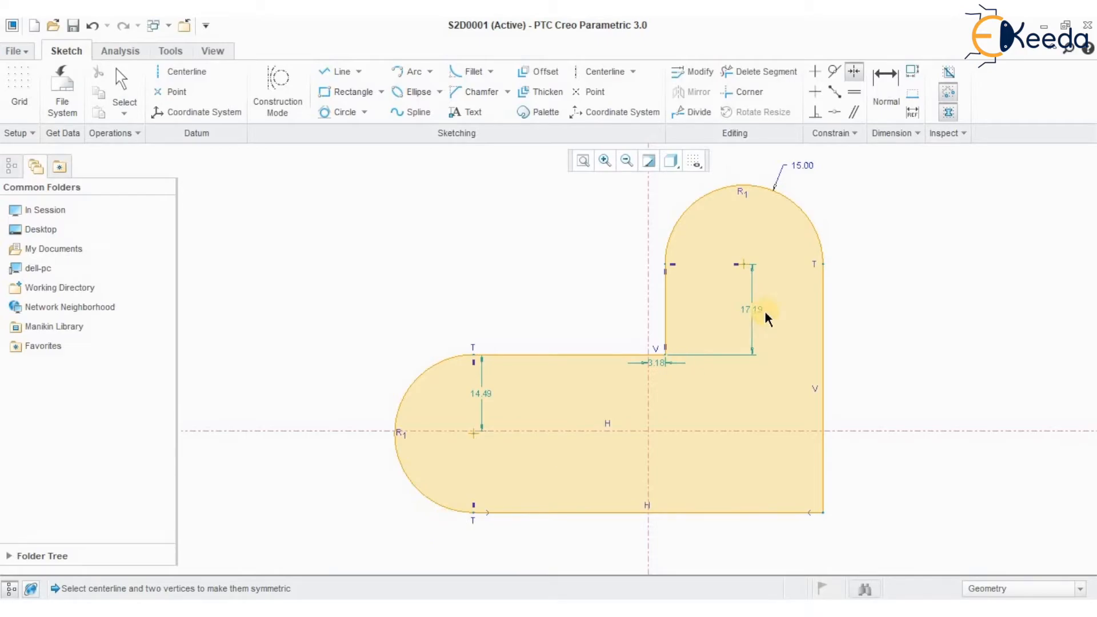
pyautogui.click(839, 112)
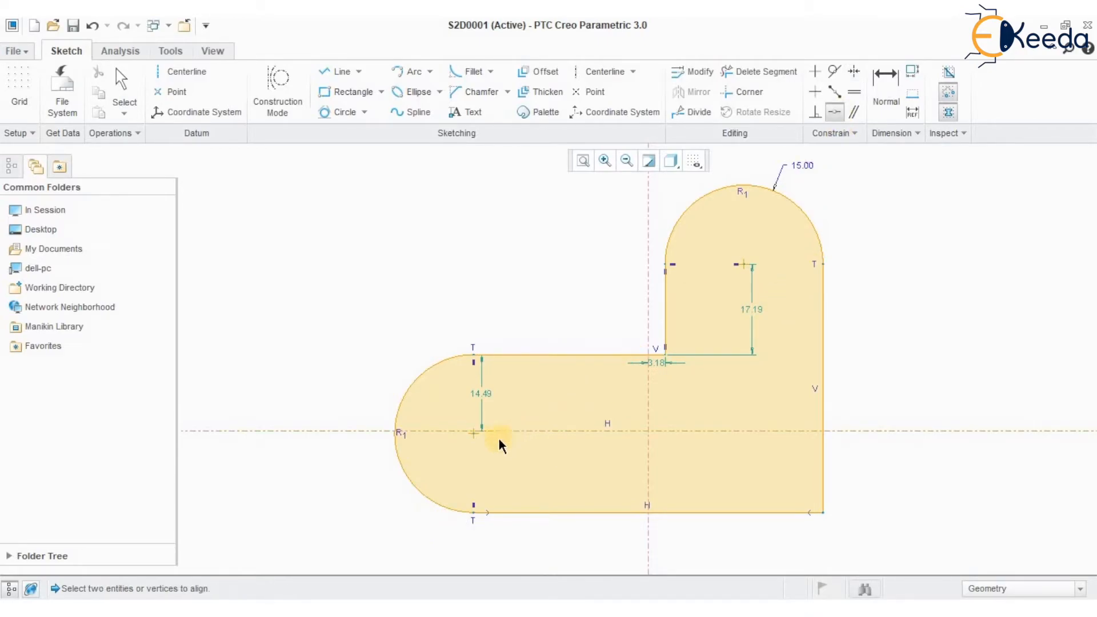
pyautogui.click(473, 435)
pyautogui.click(511, 431)
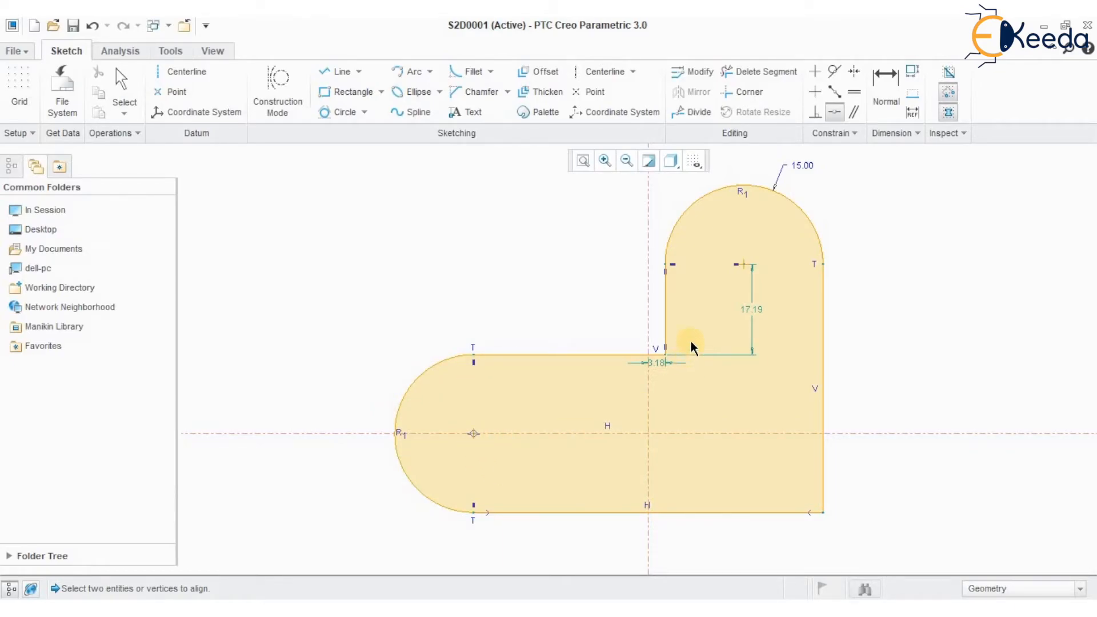
# Dimension the vertical distance from the lower horizontal line to the upper arc's center as 50, placed right of the profile
pyautogui.moveTo(688, 336)
pyautogui.keyDown('ctrl'); pyautogui.mouseDown(button='middle')
pyautogui.moveTo(666, 387)
pyautogui.moveTo(600, 468)
pyautogui.mouseUp(button='middle'); pyautogui.keyUp('ctrl')
pyautogui.click(583, 416)
pyautogui.scroll(-5, 644, 338)
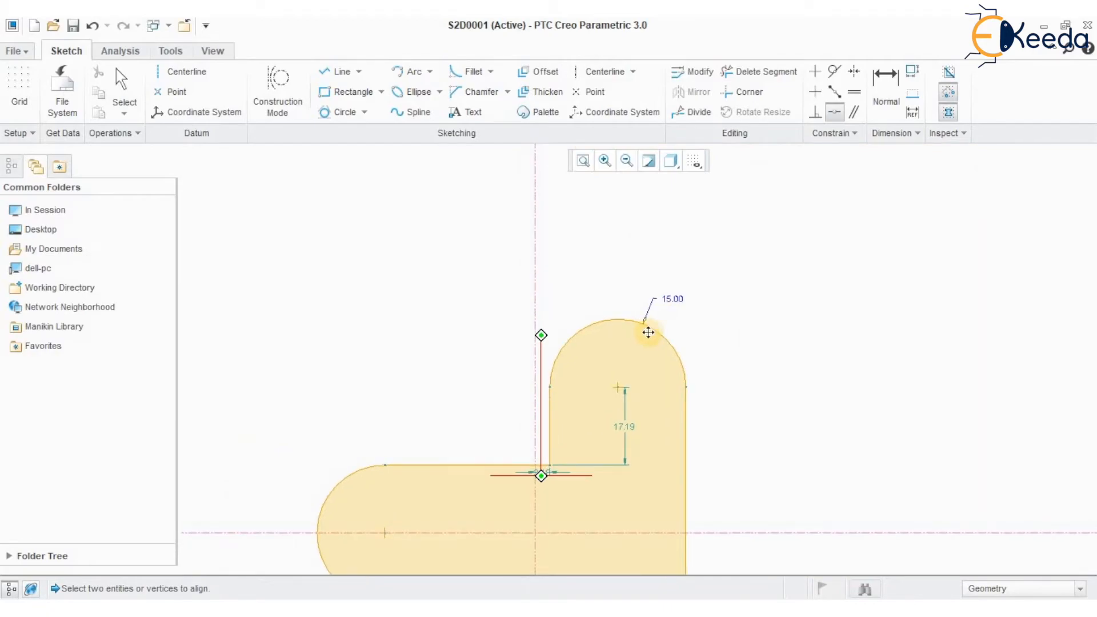
pyautogui.keyDown('ctrl'); pyautogui.moveTo(588, 454); pyautogui.dragTo(628, 358, button='middle'); pyautogui.keyUp('ctrl')
pyautogui.keyDown('ctrl'); pyautogui.moveTo(544, 433); pyautogui.dragTo(514, 481, button='middle'); pyautogui.keyUp('ctrl')
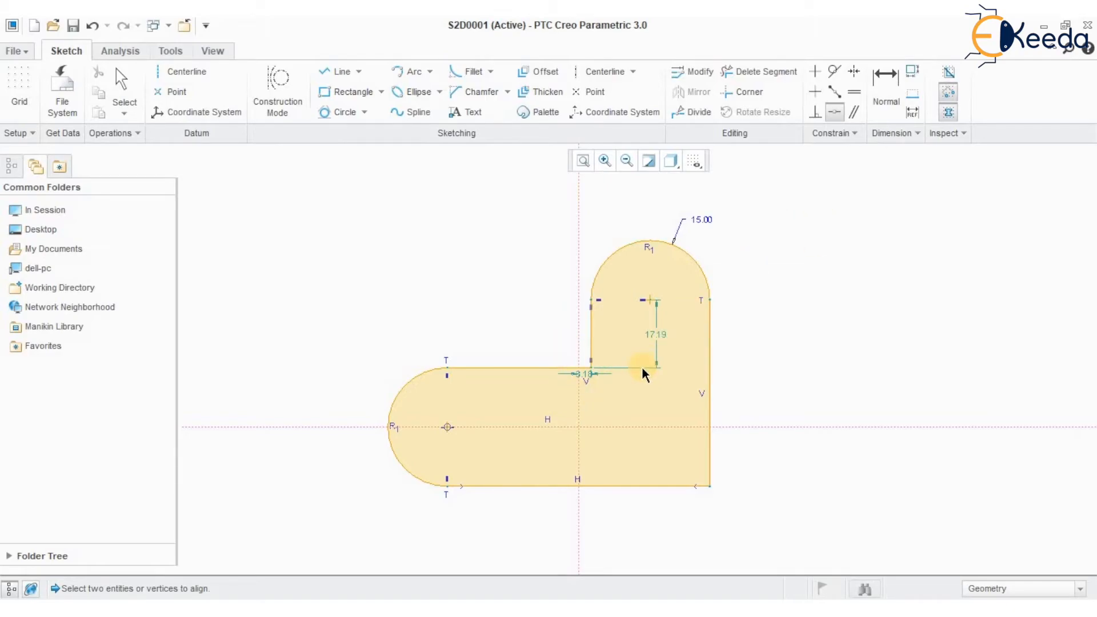
pyautogui.click(888, 97)
pyautogui.click(669, 487)
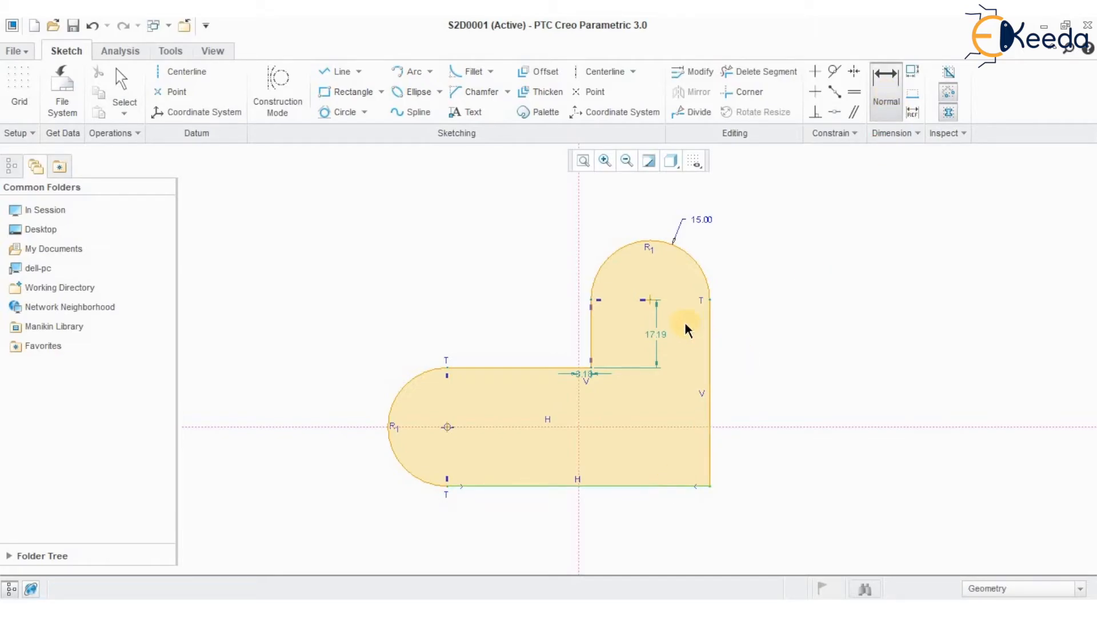
pyautogui.click(650, 300)
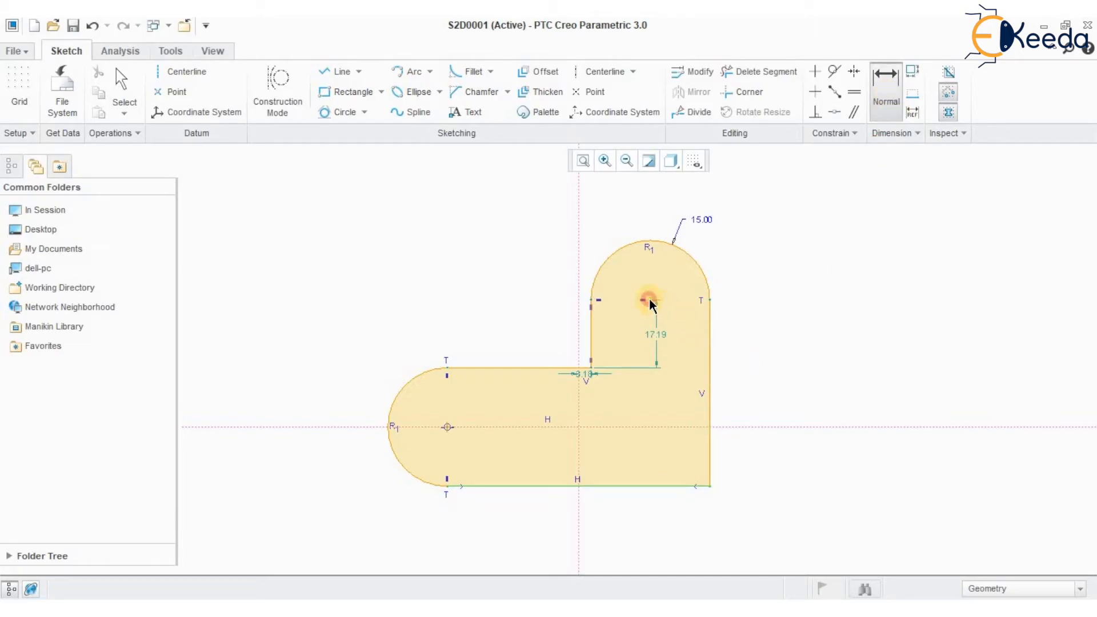
pyautogui.middleClick(765, 366)
pyautogui.write('50')
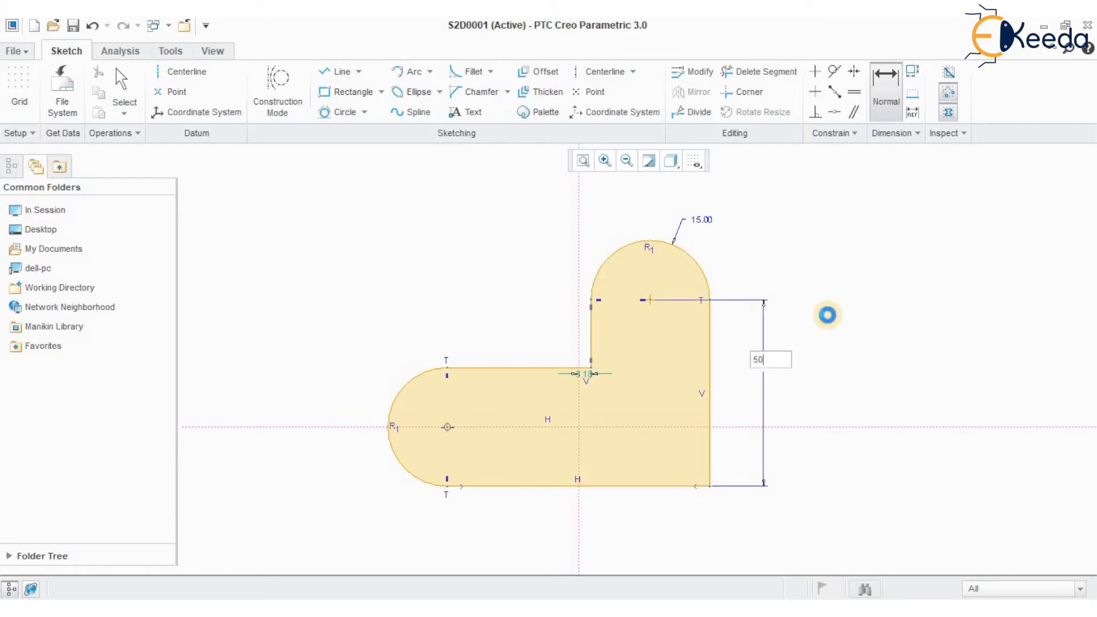
pyautogui.press('Return')
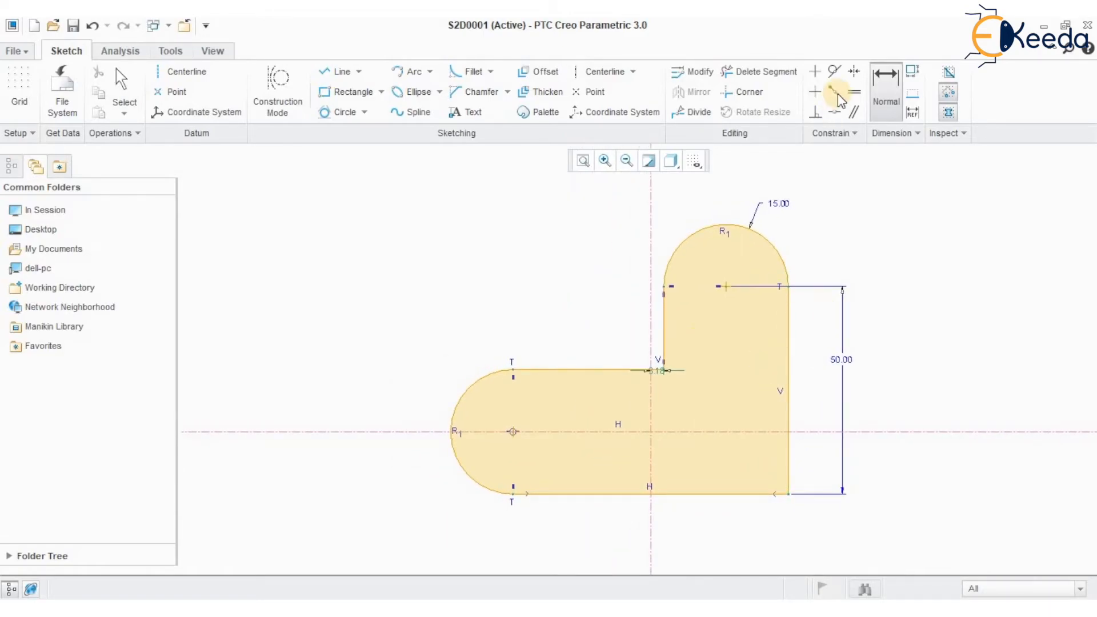
# Dimension the horizontal distance between the two arc centers as 50, placed below the profile
pyautogui.click(512, 432)
pyautogui.click(725, 287)
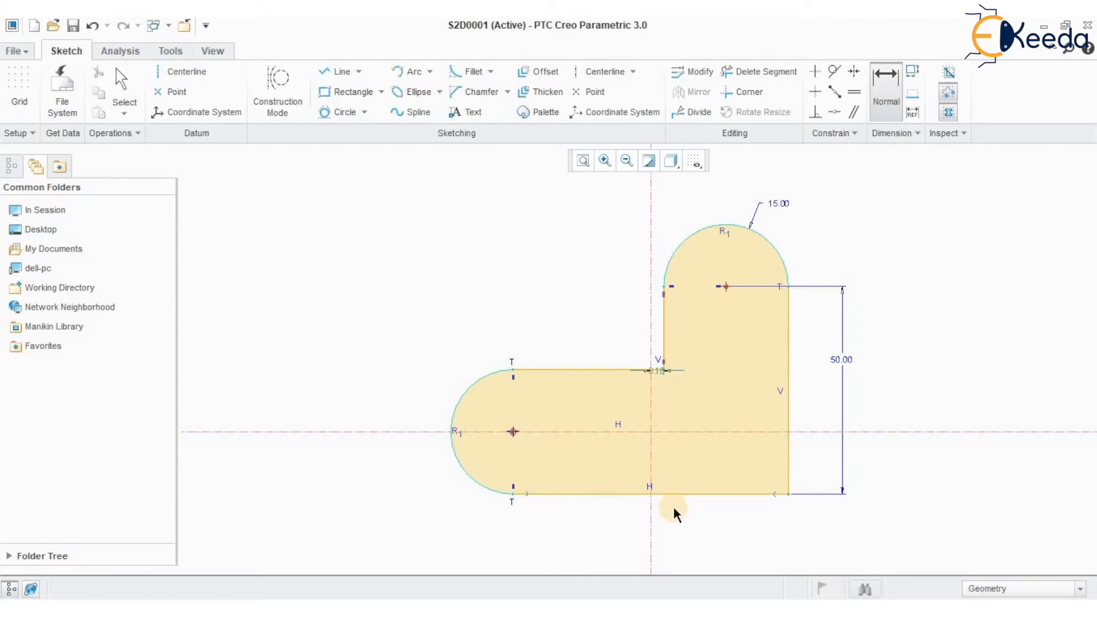
pyautogui.middleClick(673, 505)
pyautogui.write('50')
pyautogui.press('Return')
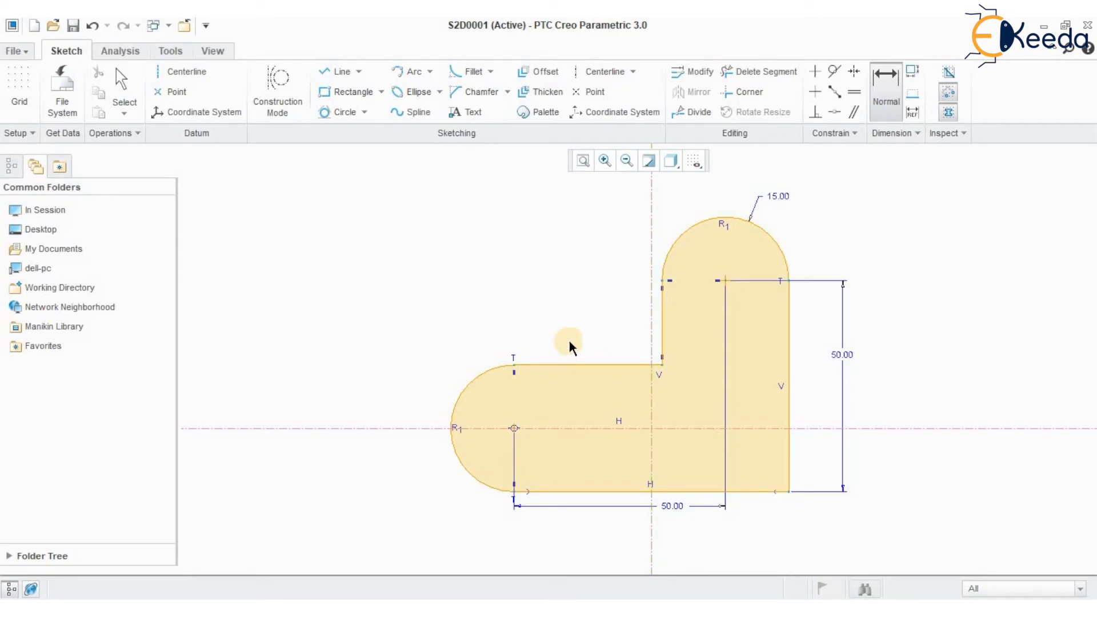
# Fillet the inner corner between the upper horizontal line and the short vertical line with a radius of 10
pyautogui.click(463, 73)
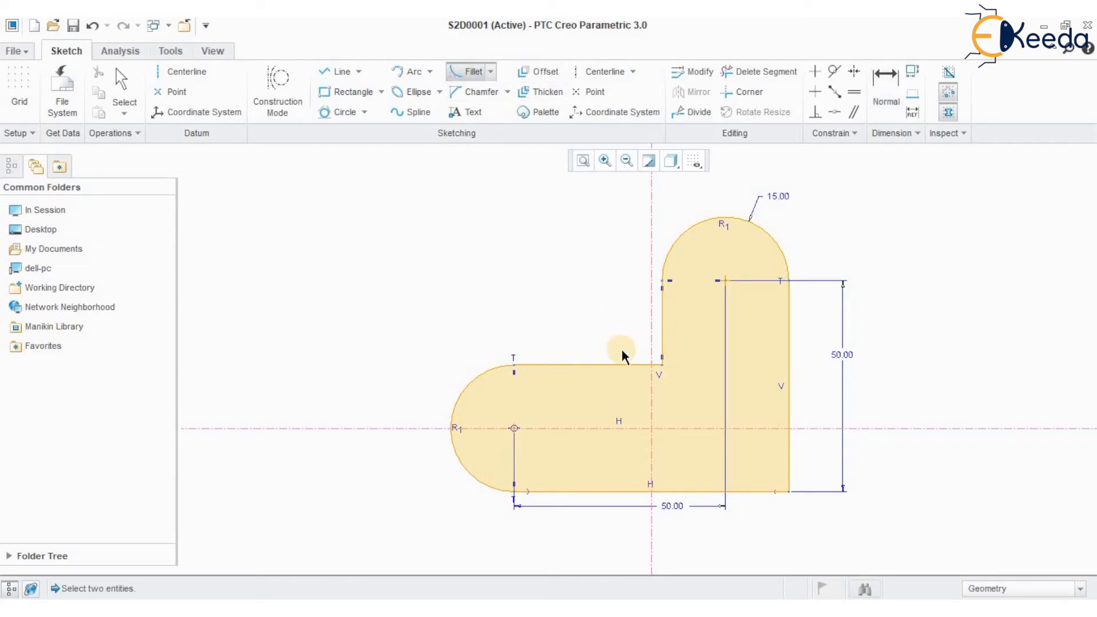
pyautogui.click(621, 365)
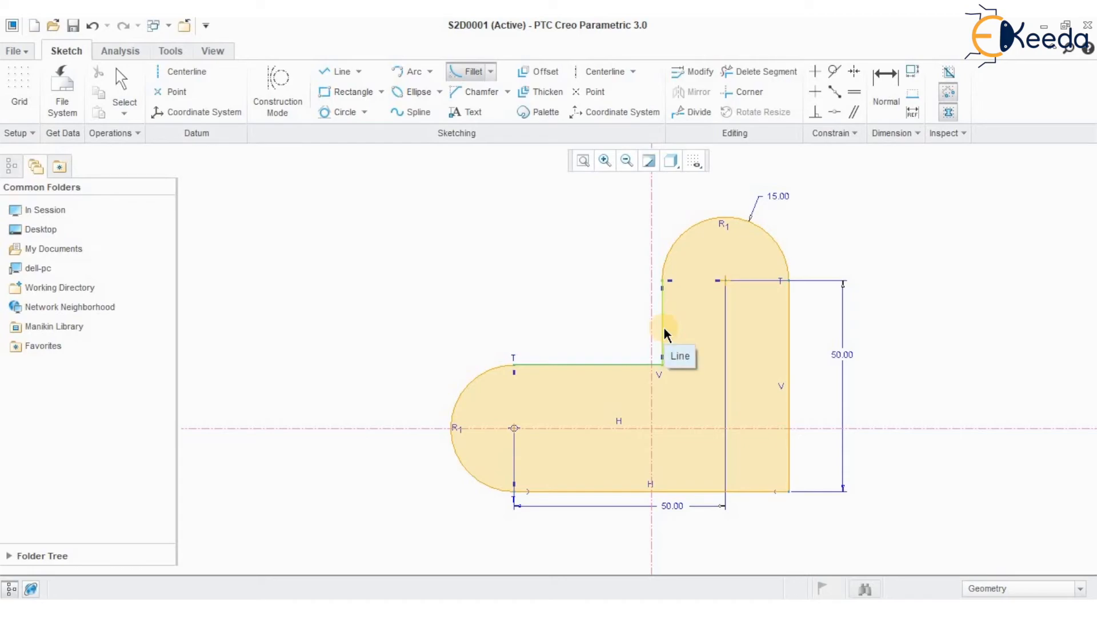
pyautogui.click(664, 328)
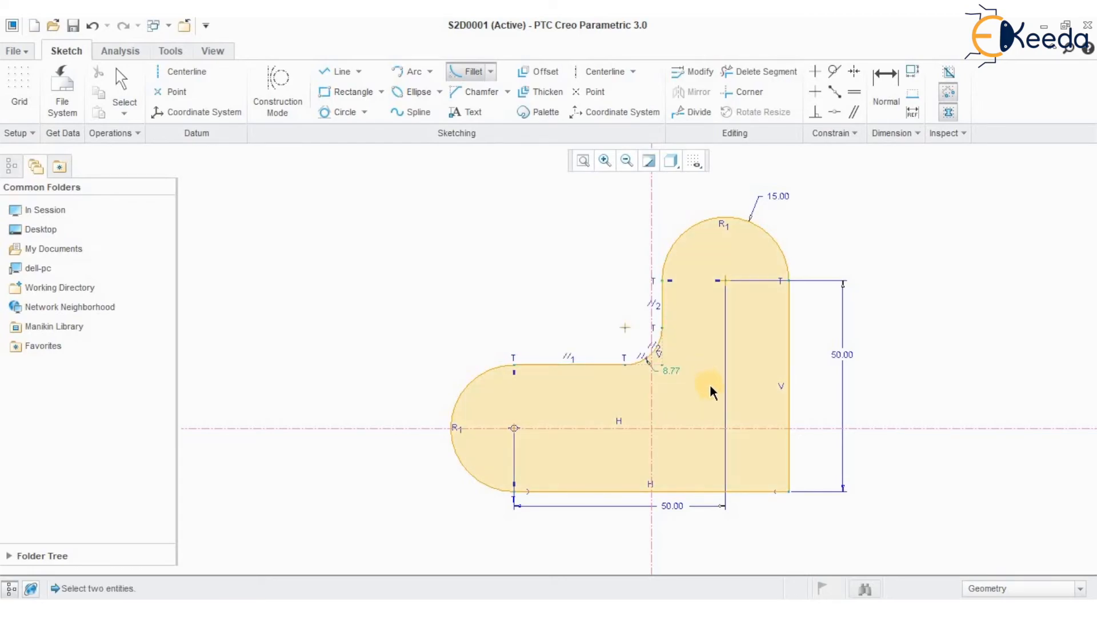
pyautogui.click(125, 80)
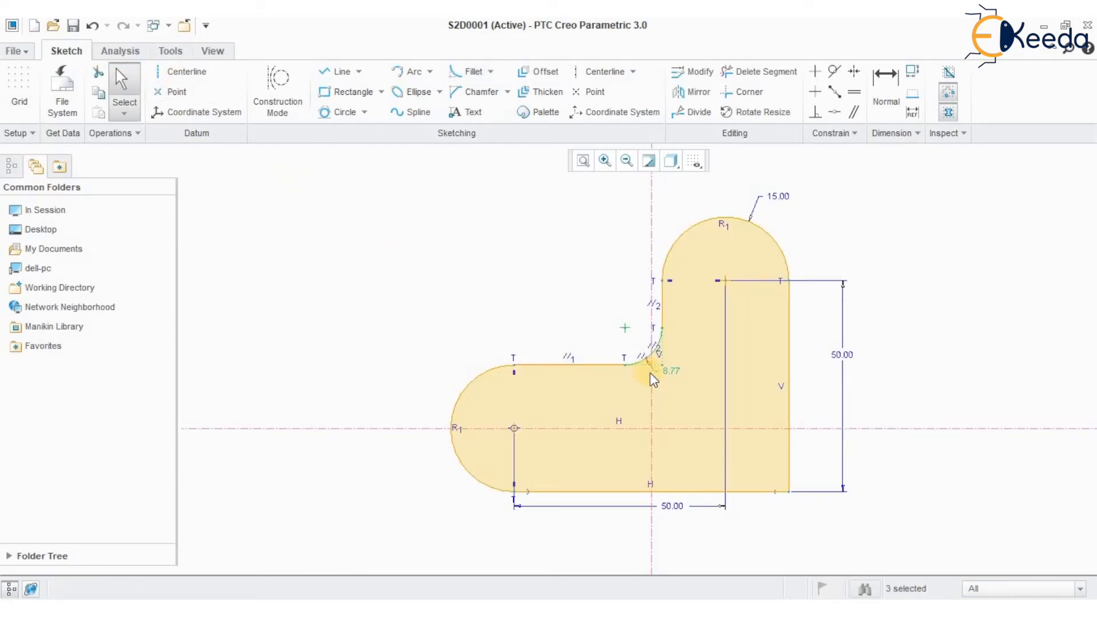
pyautogui.doubleClick(670, 372)
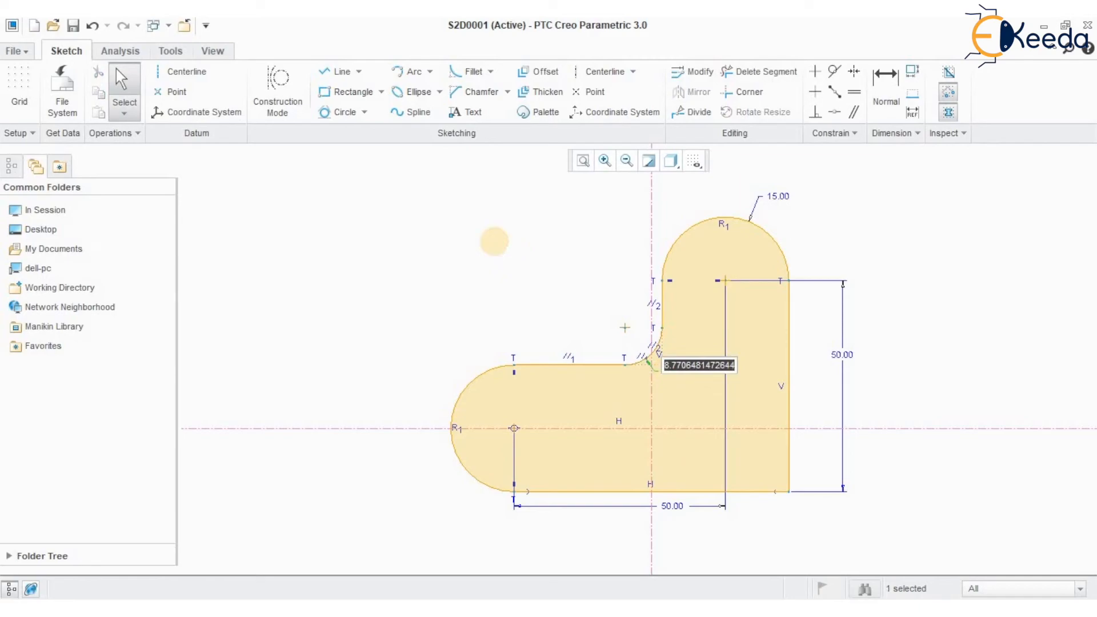
pyautogui.write('10')
pyautogui.click(494, 241)
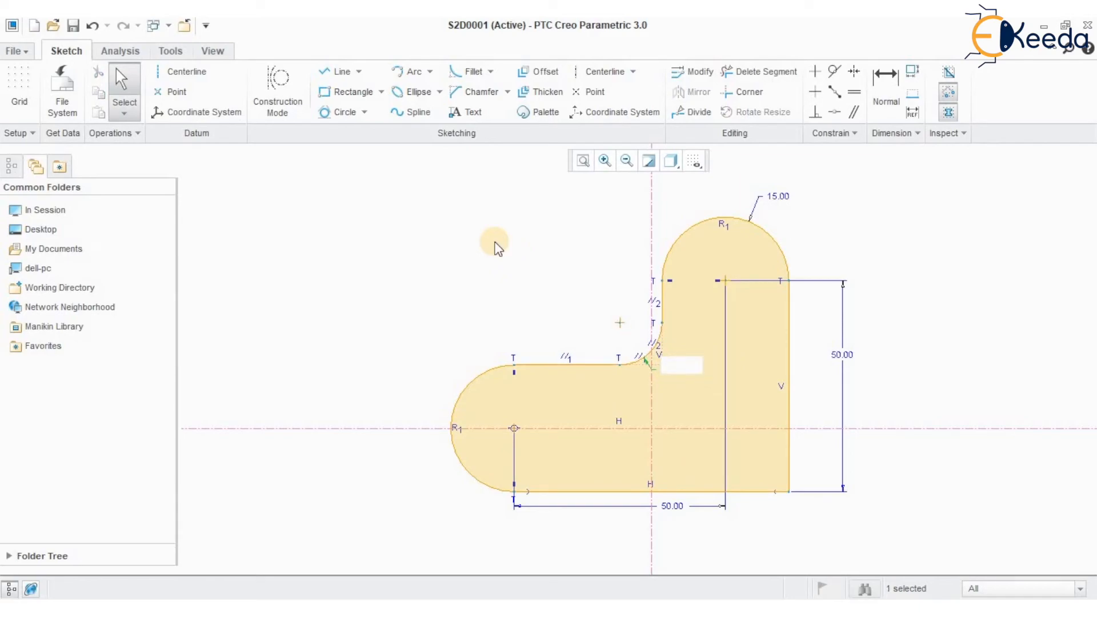
# Sketch two equal circles about 14.7 in diameter, one at the left arc's center and one at the upper arc's center
pyautogui.click(364, 112)
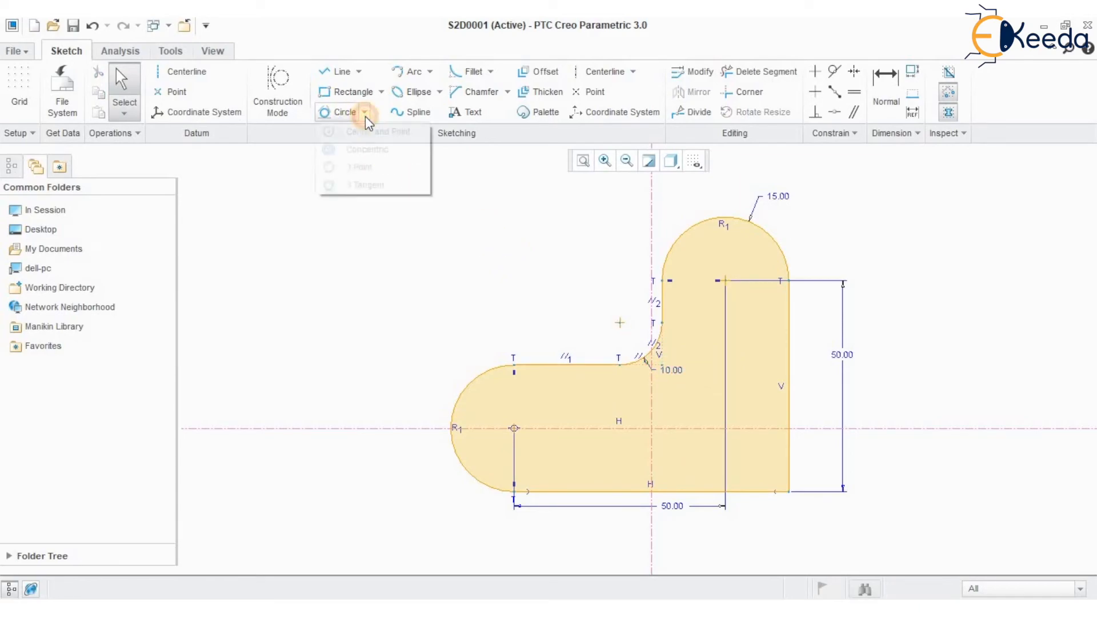
pyautogui.click(514, 428)
pyautogui.click(522, 398)
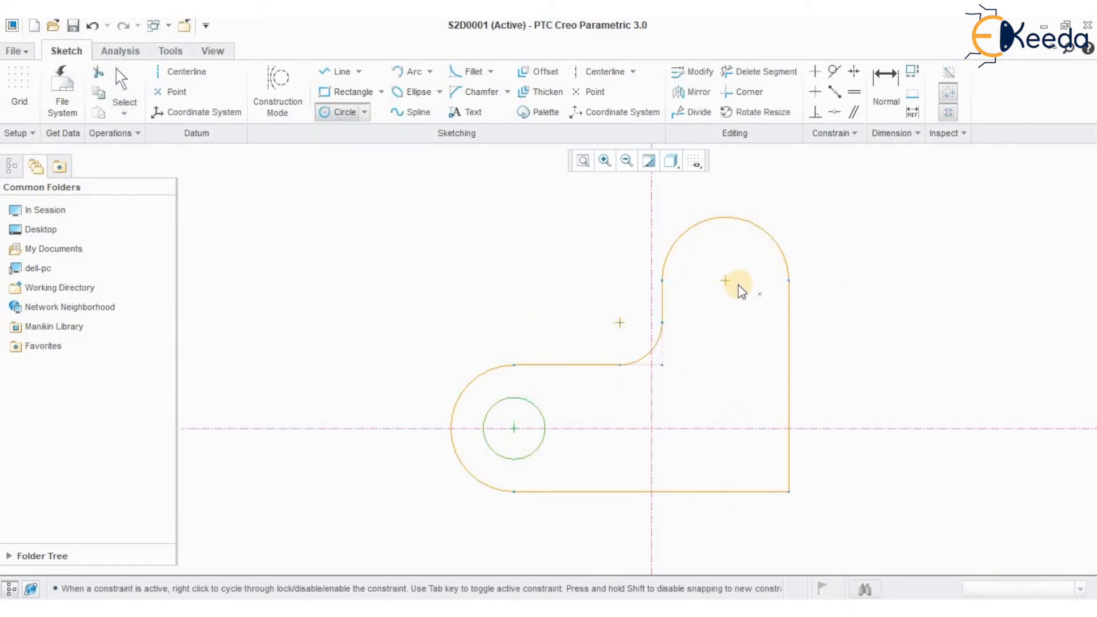
pyautogui.click(738, 261)
pyautogui.click(738, 252)
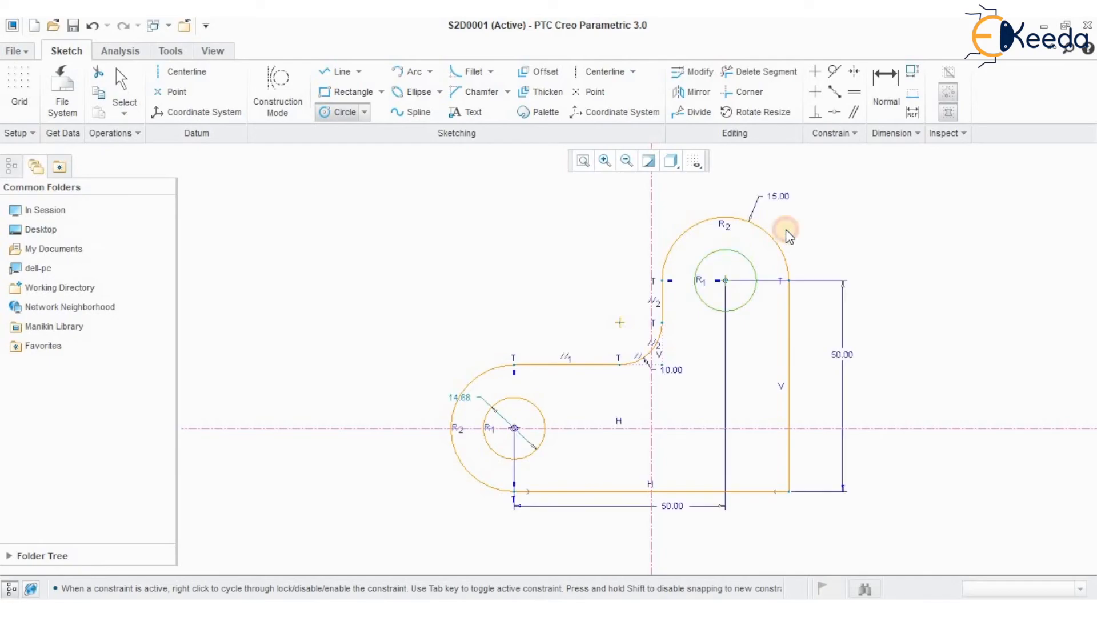
pyautogui.middleClick(850, 195)
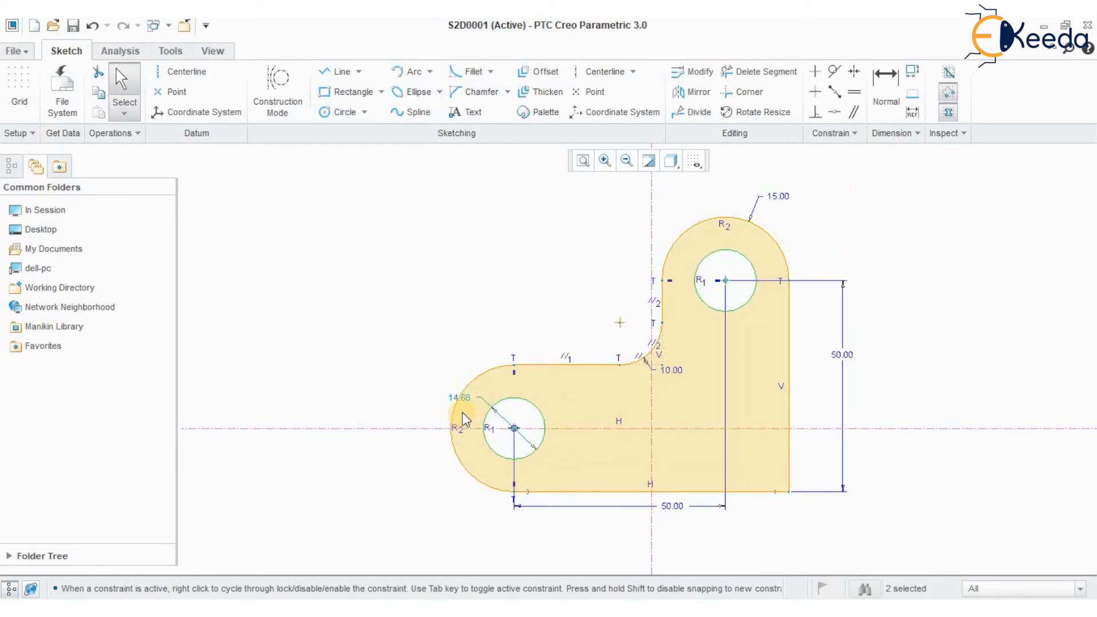
# Set the diameter of the two equal circles to 15
pyautogui.doubleClick(464, 397)
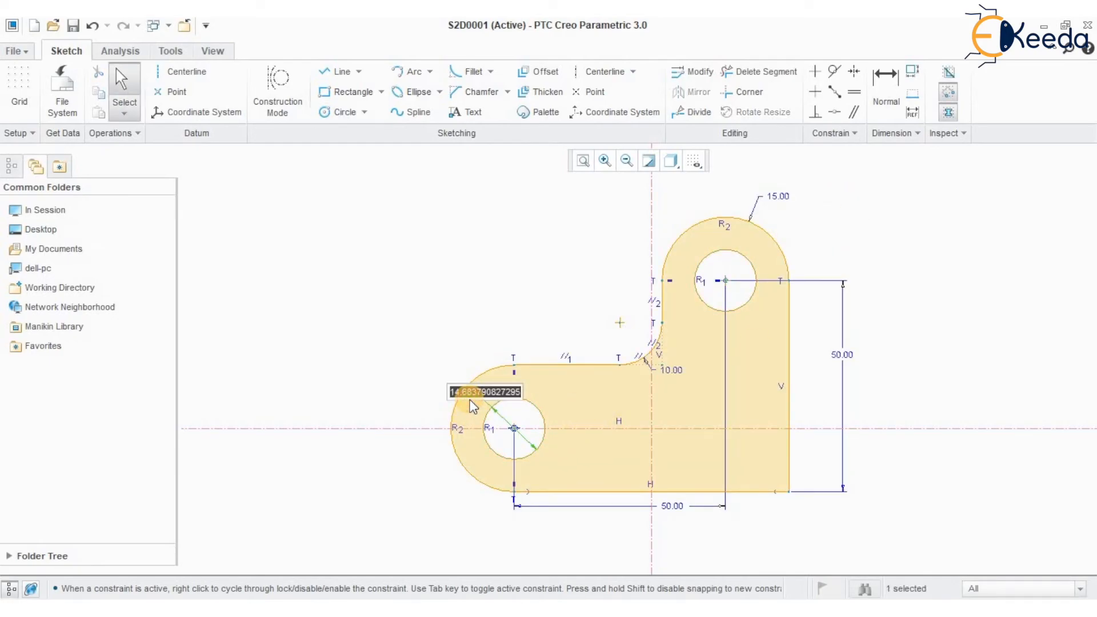
pyautogui.write('15')
pyautogui.press('Return')
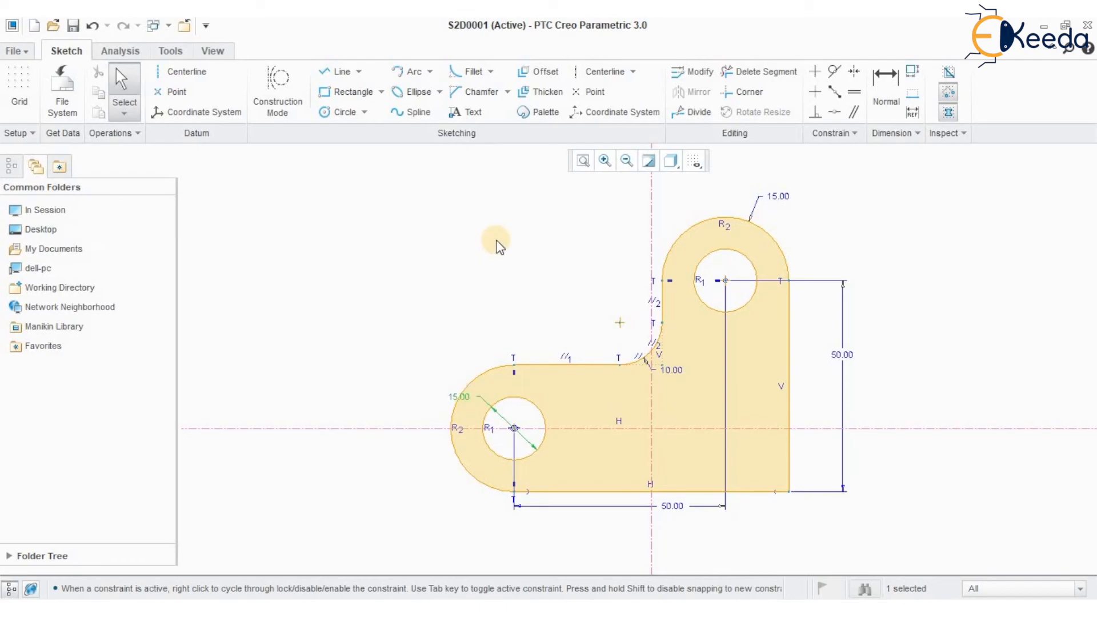